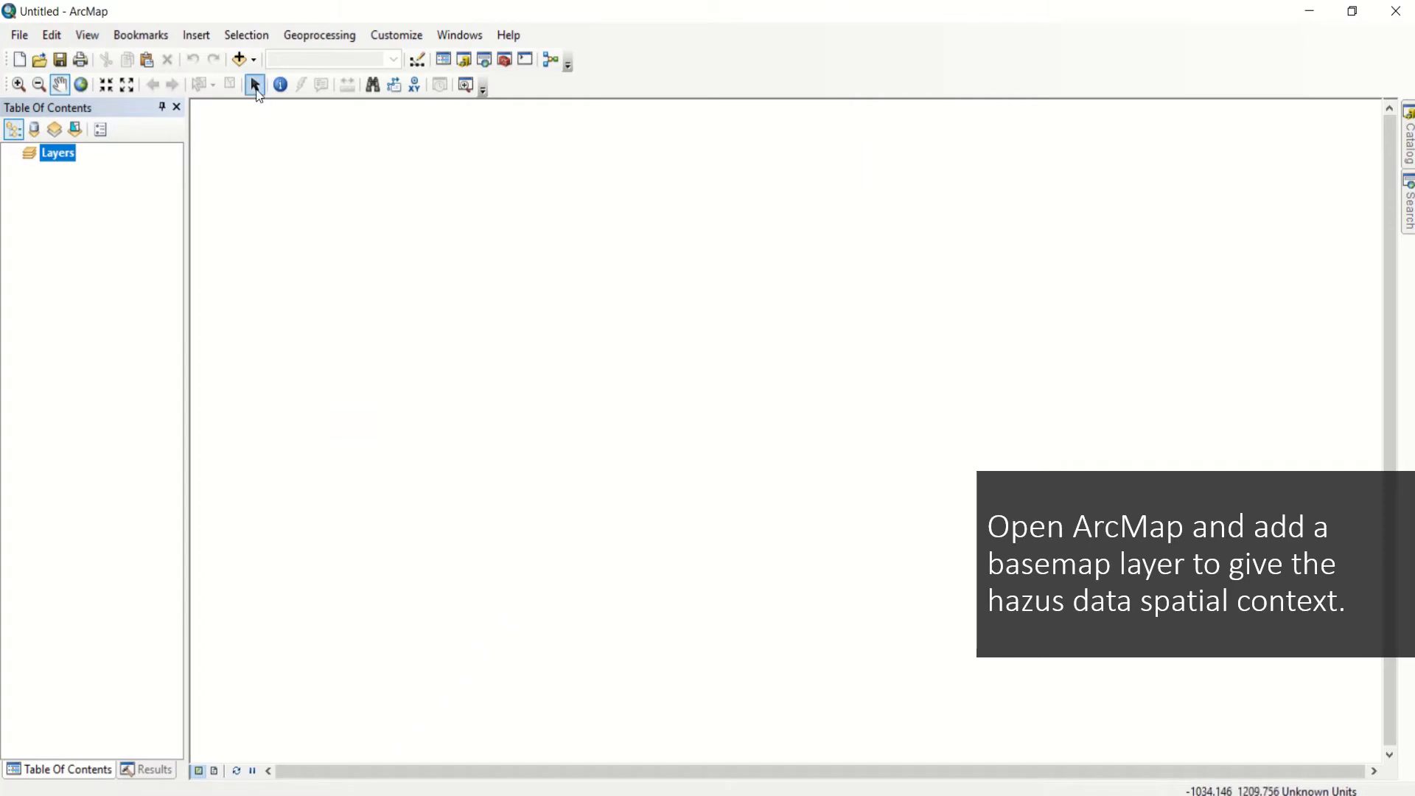
Add the Streets (World Street Map) basemap beneath the S_FRAC_Ar flood layer.
{"action": "left_click", "coordinate": [253, 60]}
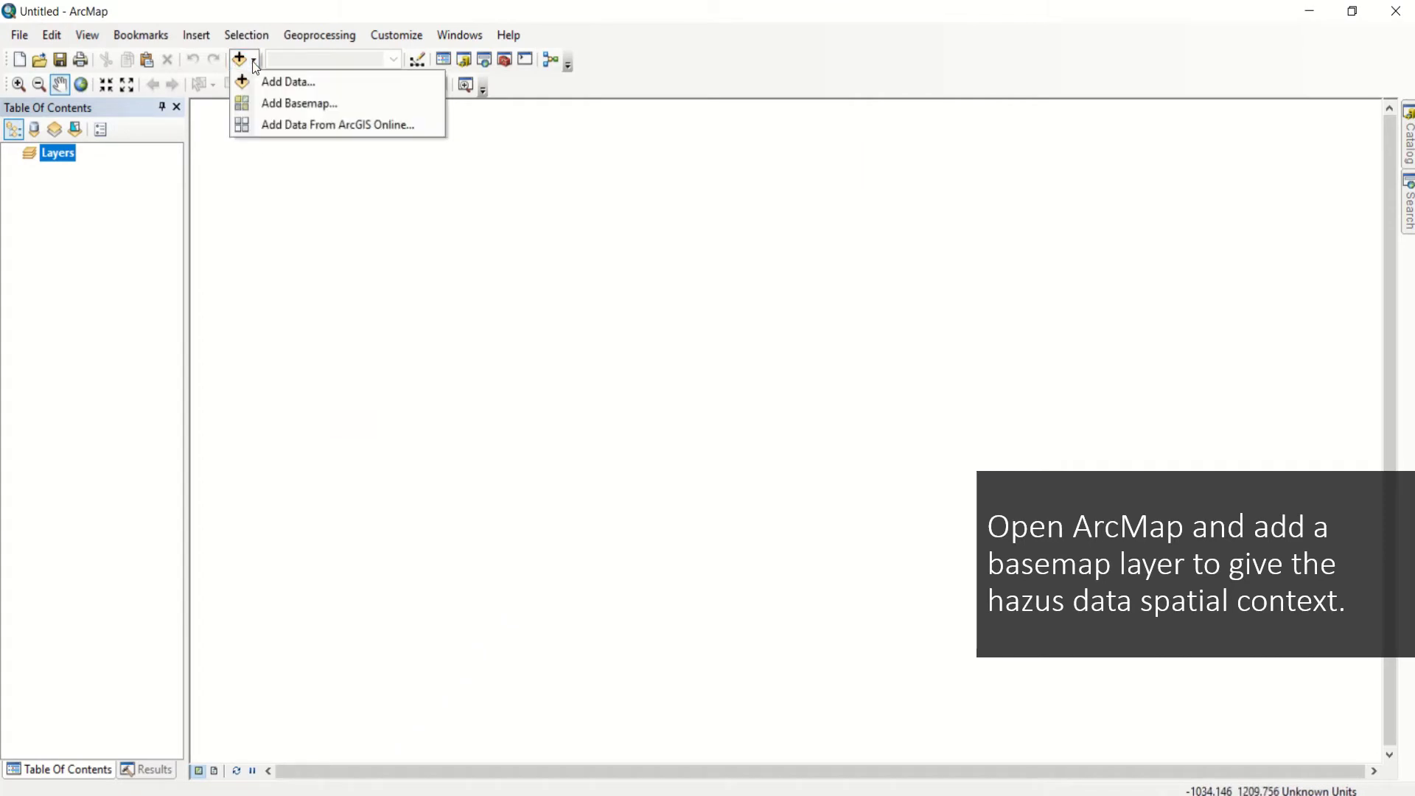
{"action": "left_click", "coordinate": [277, 104]}
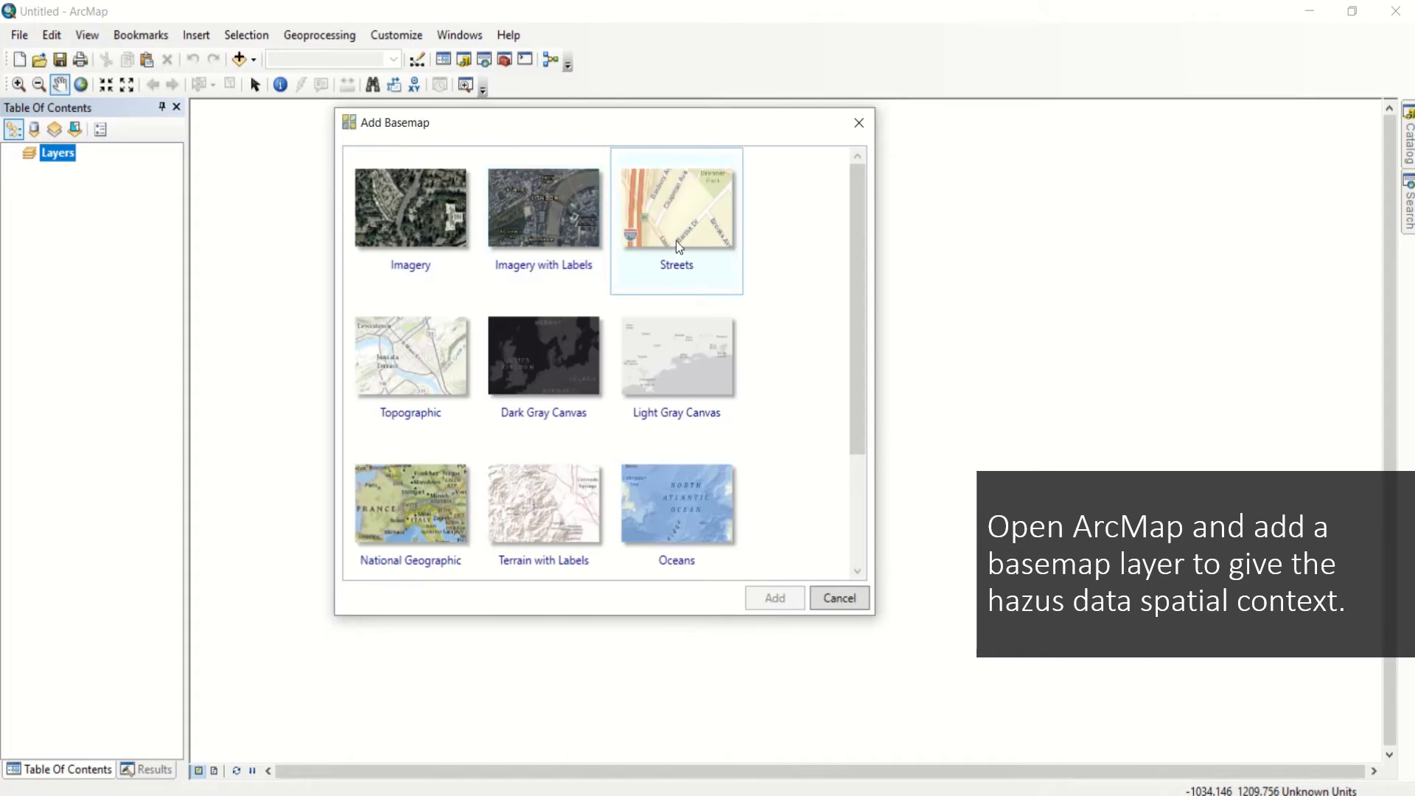
{"action": "left_click", "coordinate": [678, 246]}
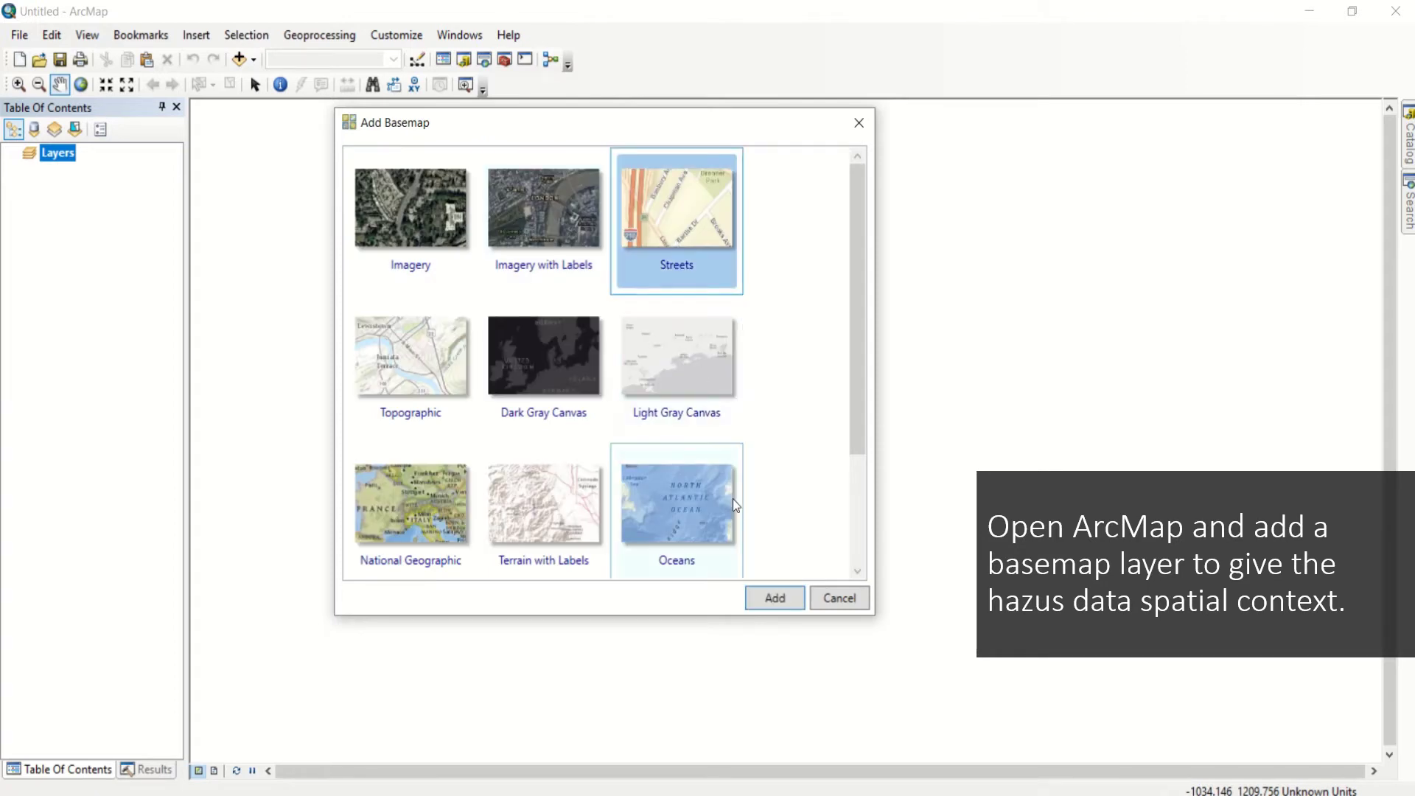
{"action": "left_click", "coordinate": [774, 598]}
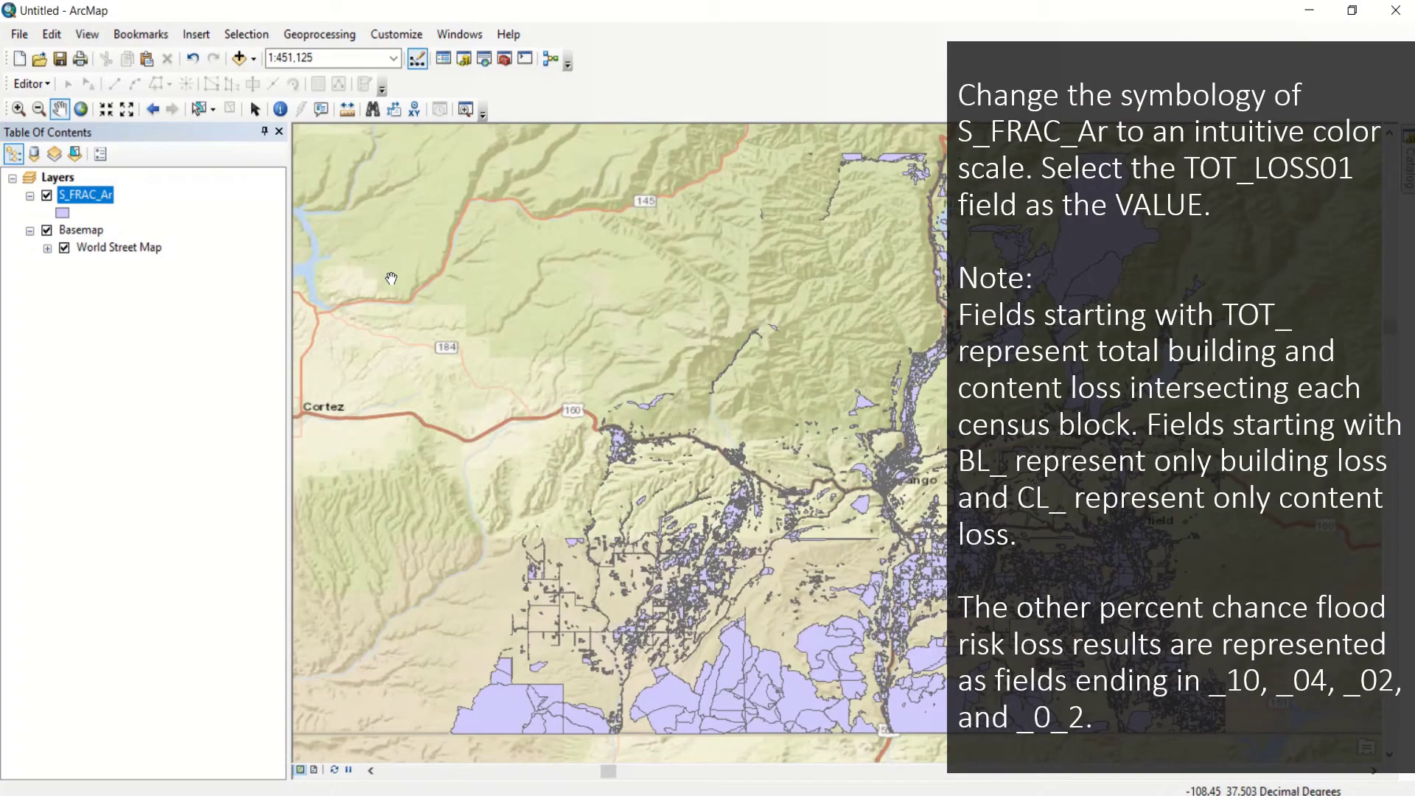
Symbolize S_FRAC_Ar with graduated colours based on the TOT_LOSS01 field.
{"action": "right_click", "coordinate": [102, 195]}
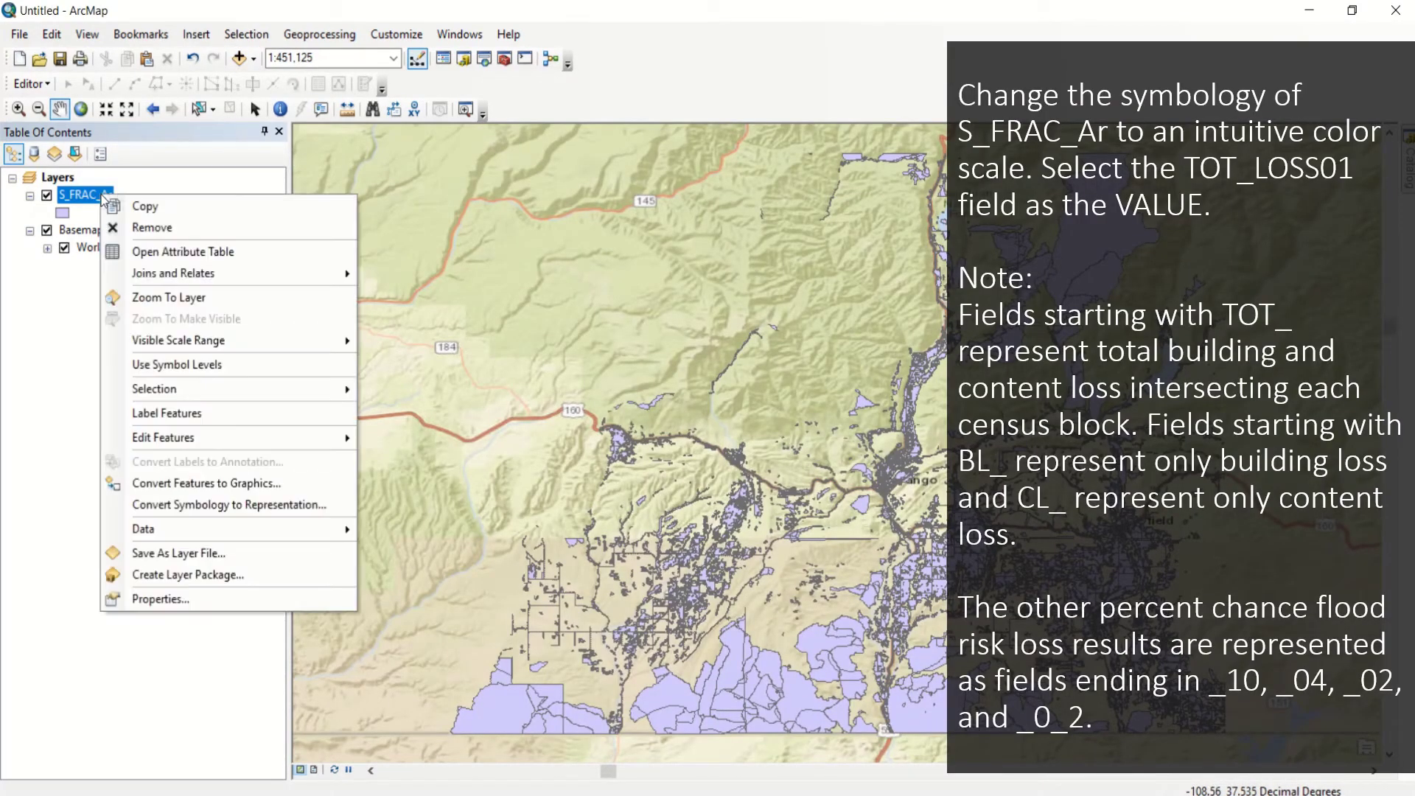
{"action": "left_click", "coordinate": [196, 597]}
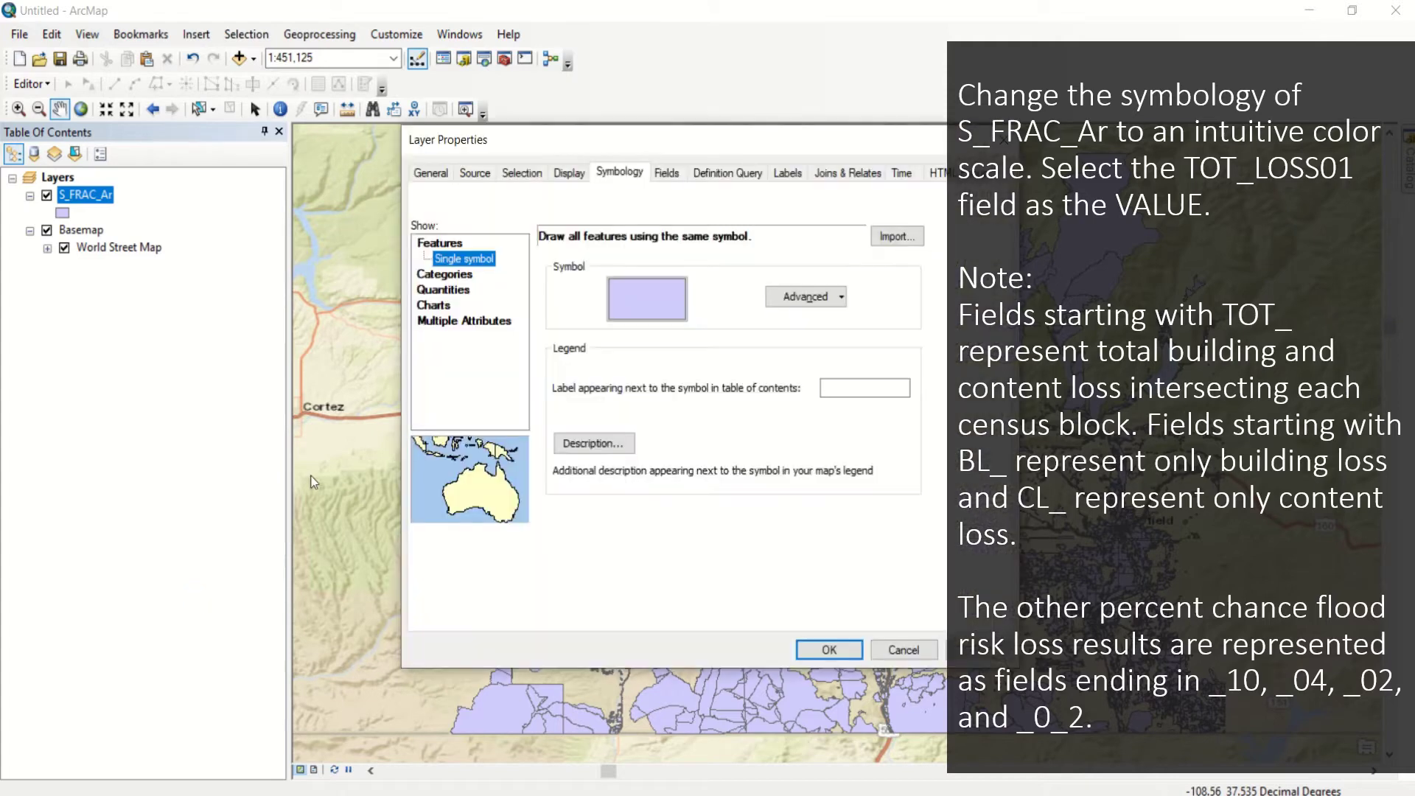
{"action": "left_click", "coordinate": [451, 291]}
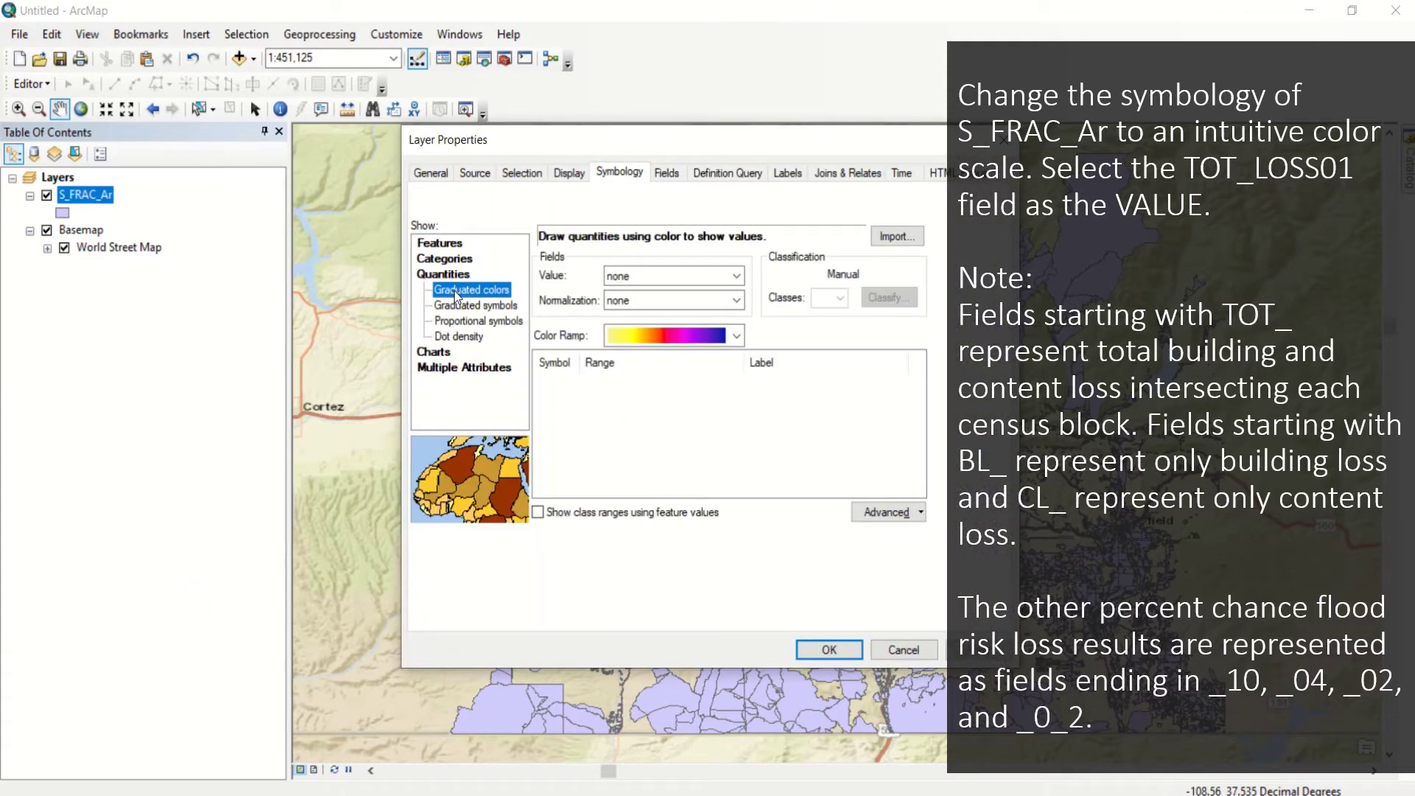
{"action": "left_click", "coordinate": [736, 276]}
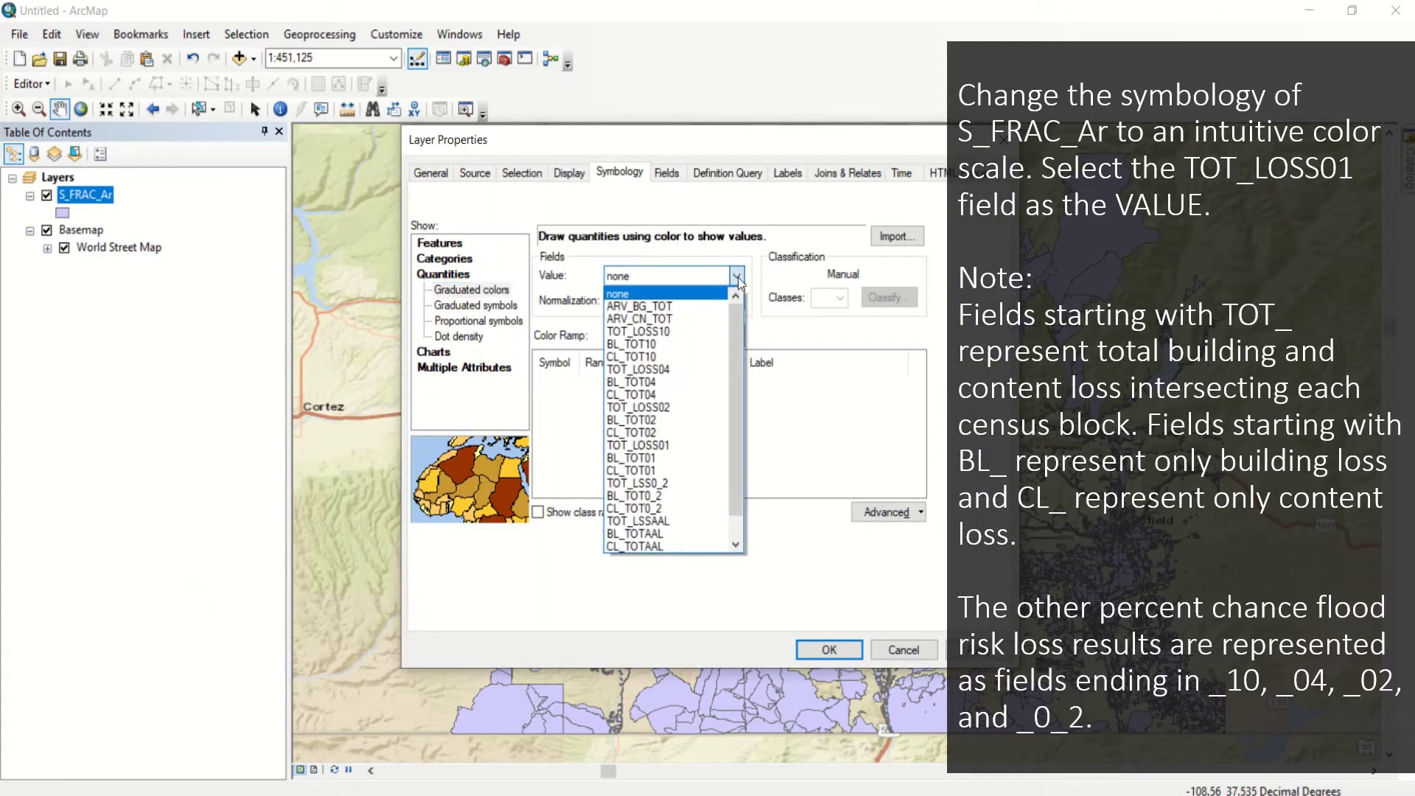
{"action": "left_click", "coordinate": [660, 445]}
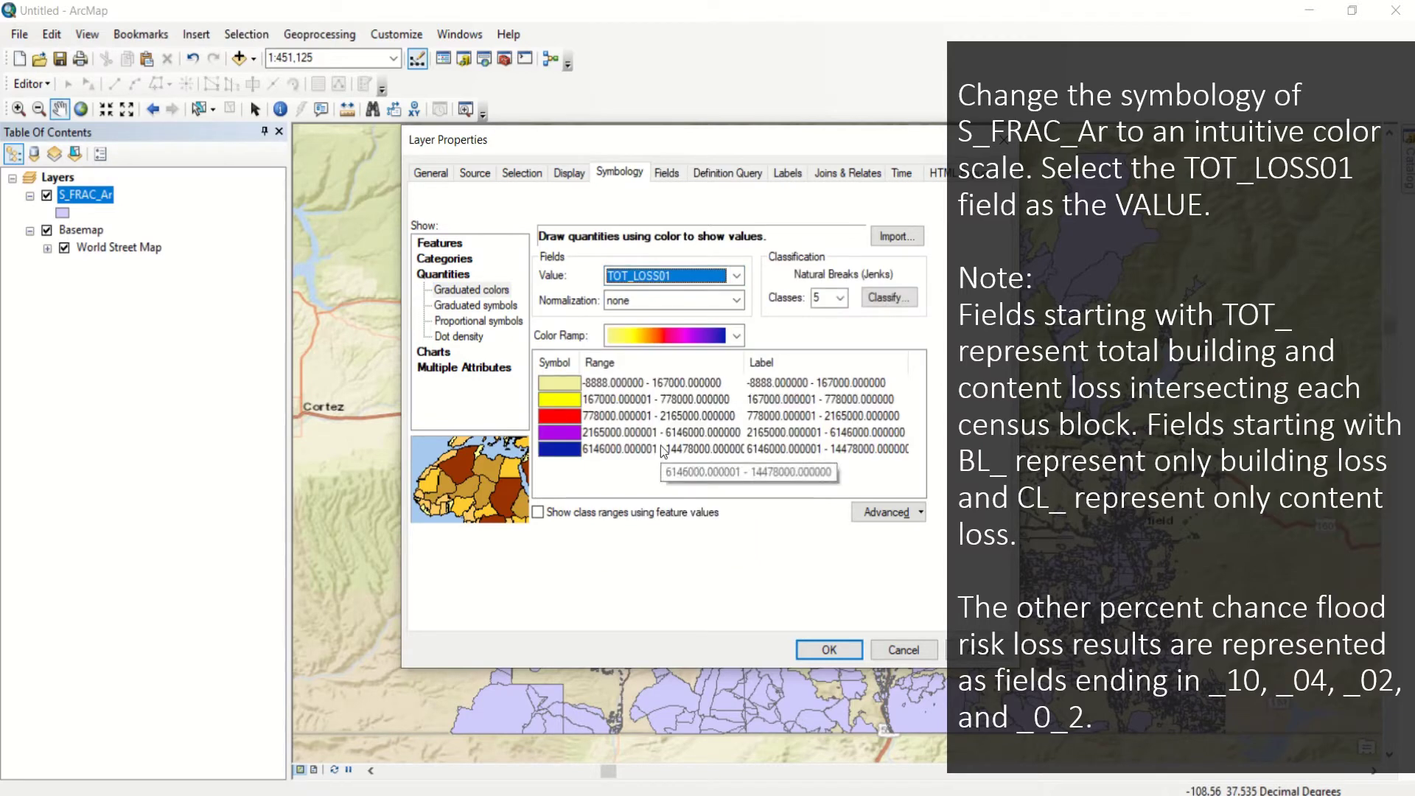
{"action": "left_click", "coordinate": [839, 651]}
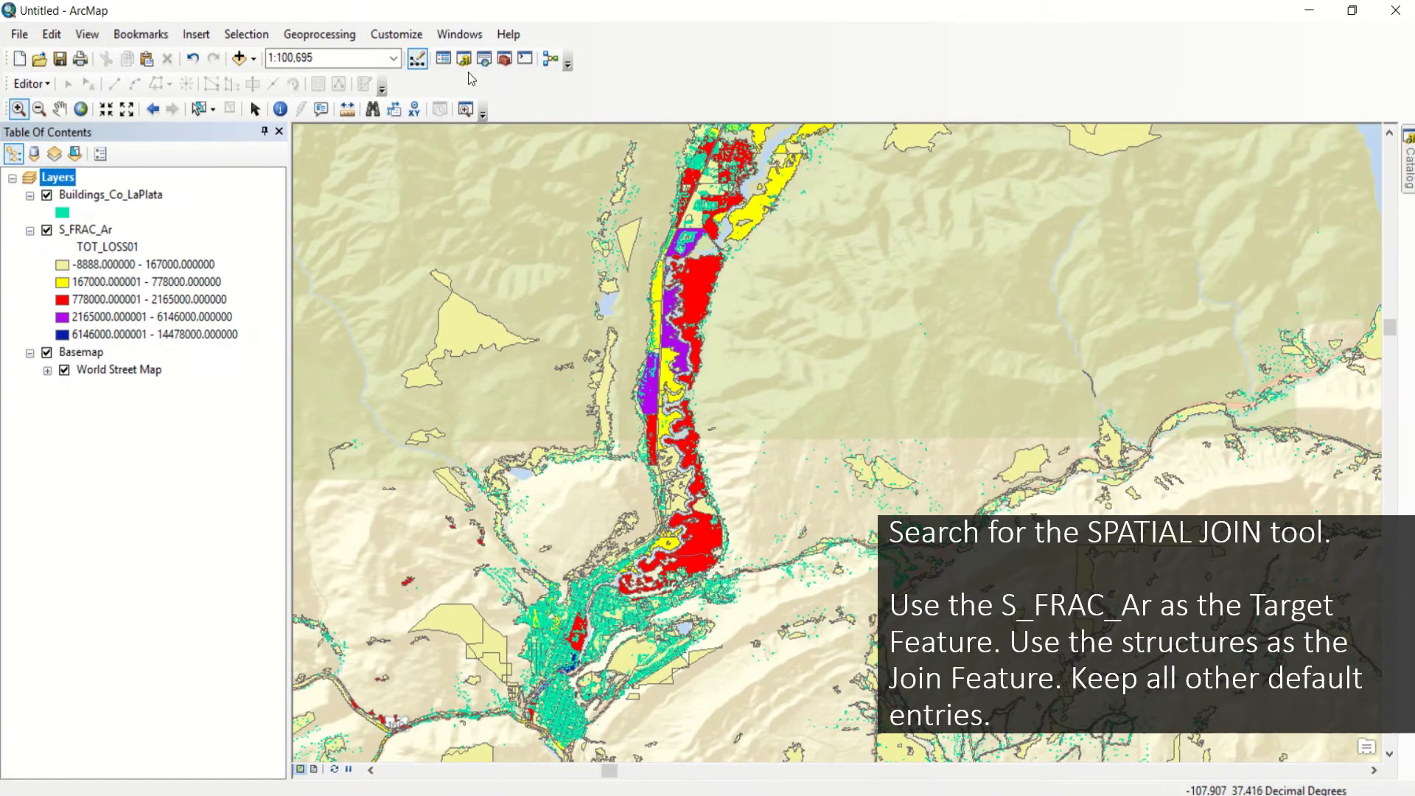
Search for 'spatial join' and open the Spatial Join tool.
{"action": "left_click", "coordinate": [482, 48]}
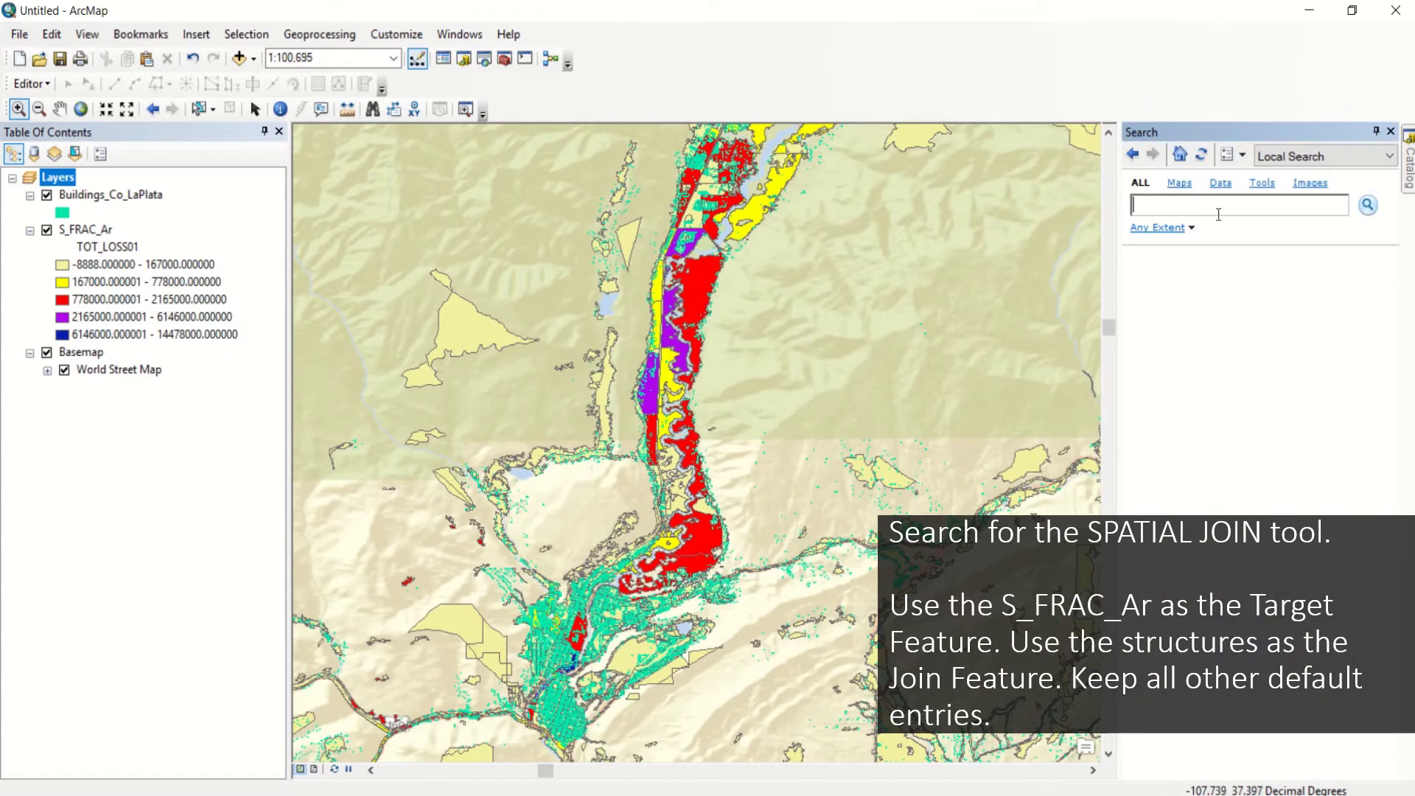
{"action": "type", "text": "spatial join"}
{"action": "left_click", "coordinate": [1367, 206]}
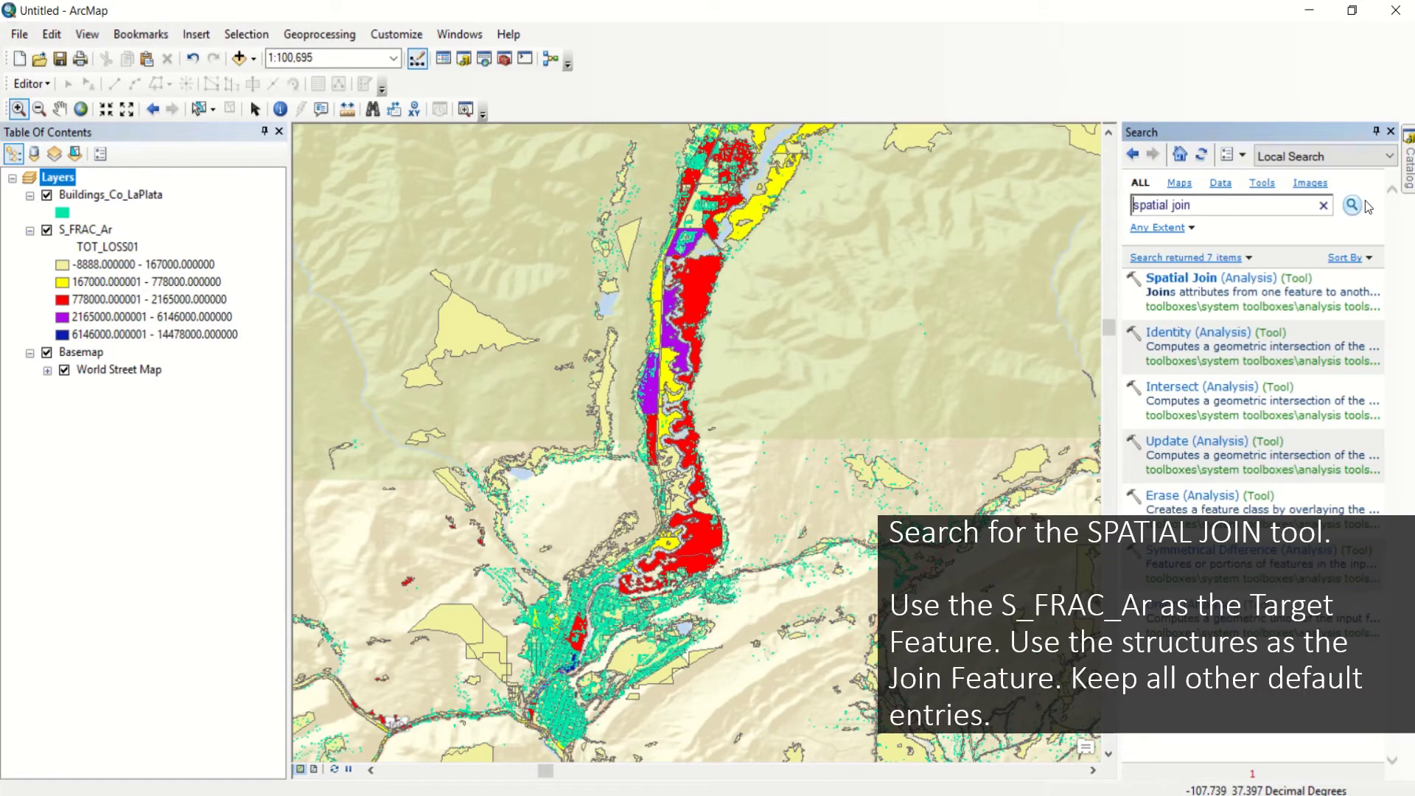
{"action": "left_click", "coordinate": [1205, 278]}
Join Buildings_Co_LaPlata to target S_FRAC_Ar, saving the output as spatialjoin.shp.
{"action": "left_click", "coordinate": [865, 179]}
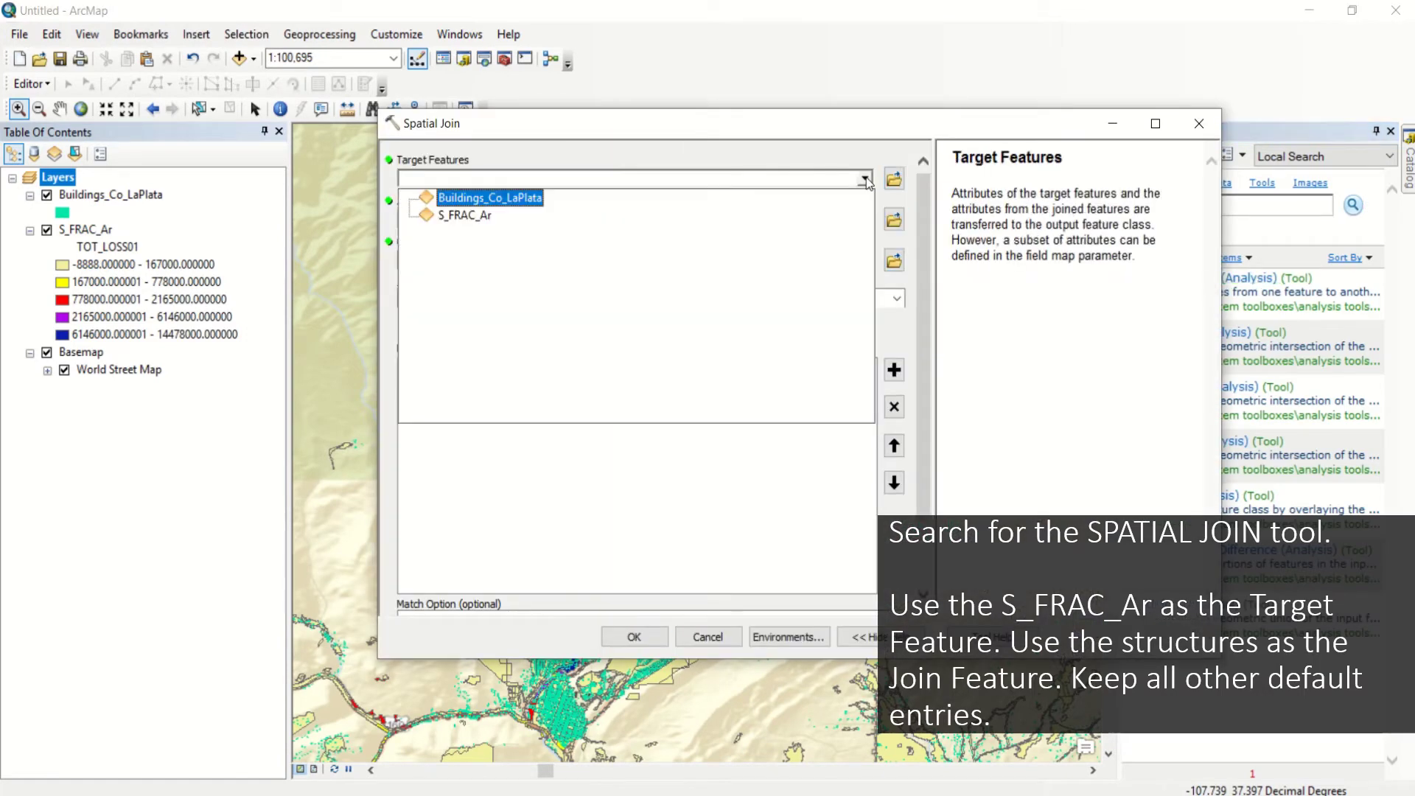
{"action": "left_click", "coordinate": [484, 215]}
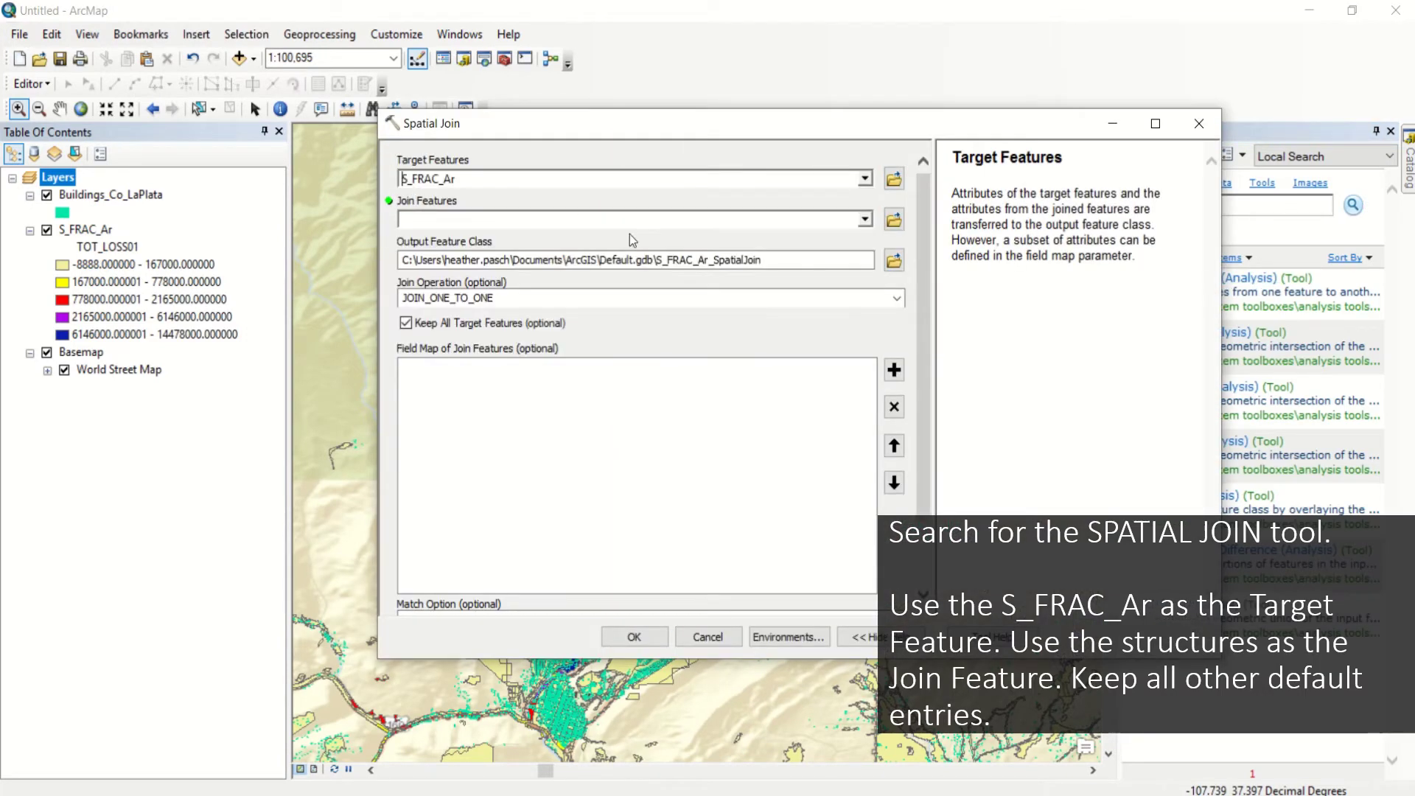
{"action": "left_click", "coordinate": [864, 218]}
{"action": "left_click", "coordinate": [490, 238]}
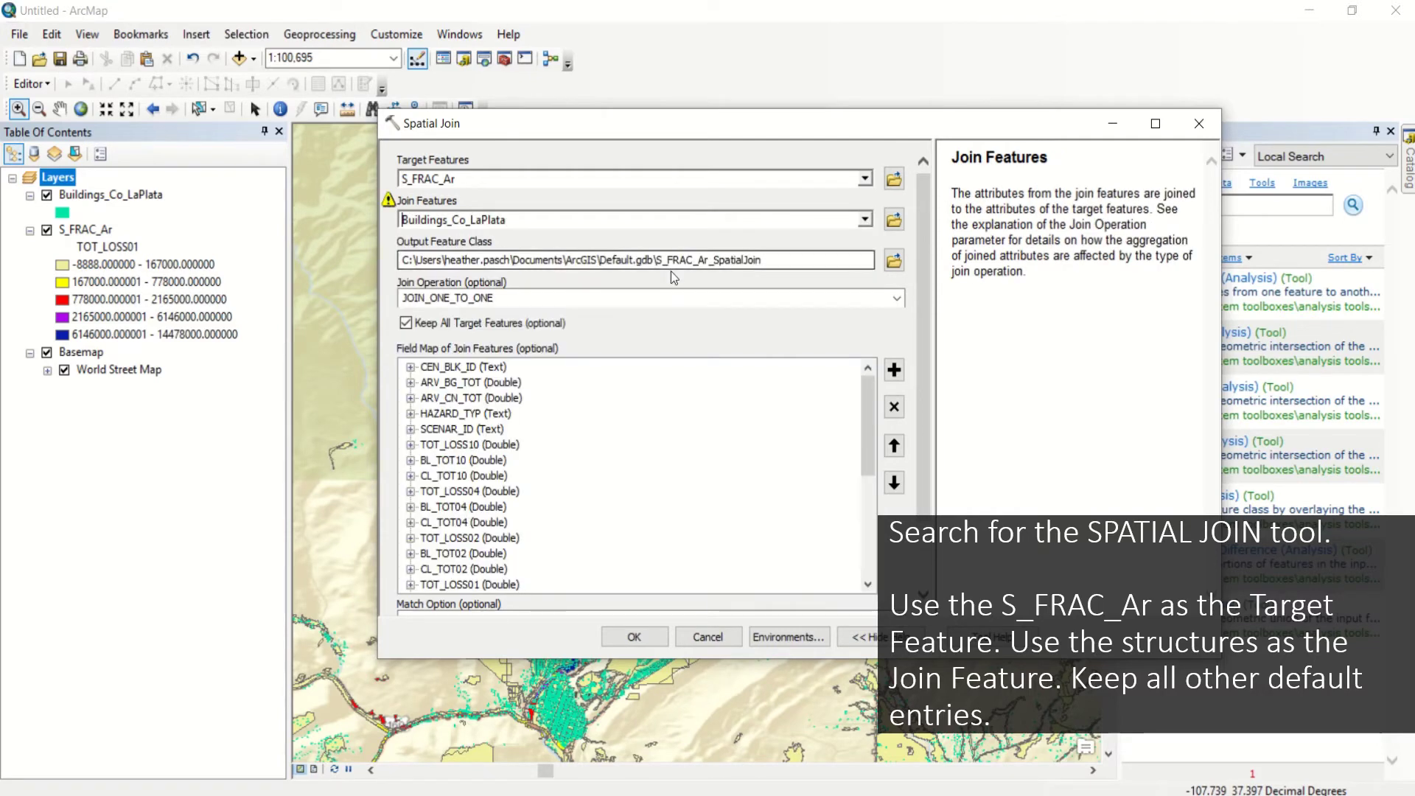
{"action": "left_click", "coordinate": [896, 263]}
{"action": "type", "text": "spati"}
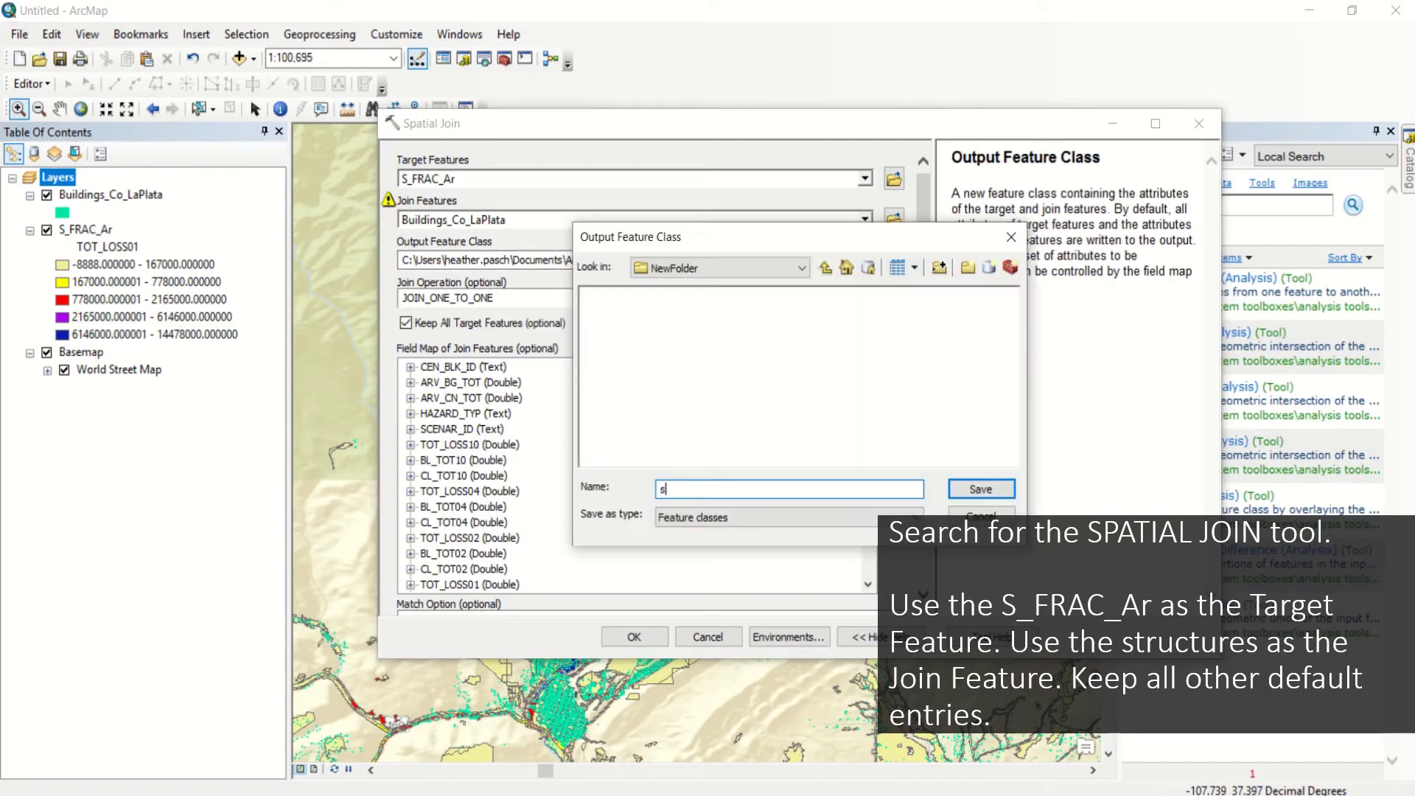
{"action": "type", "text": "aljoin"}
{"action": "left_click", "coordinate": [972, 488]}
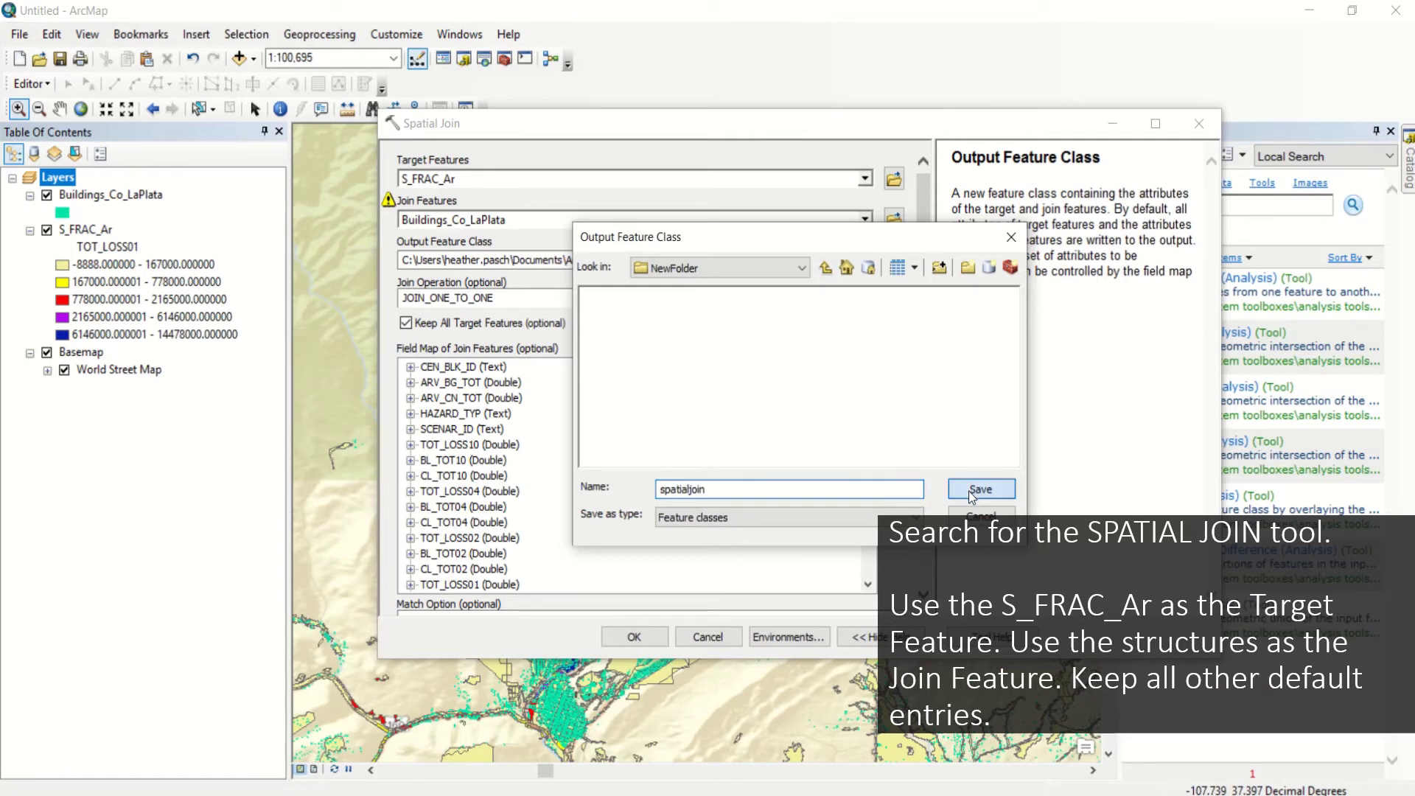
{"action": "left_click", "coordinate": [644, 637]}
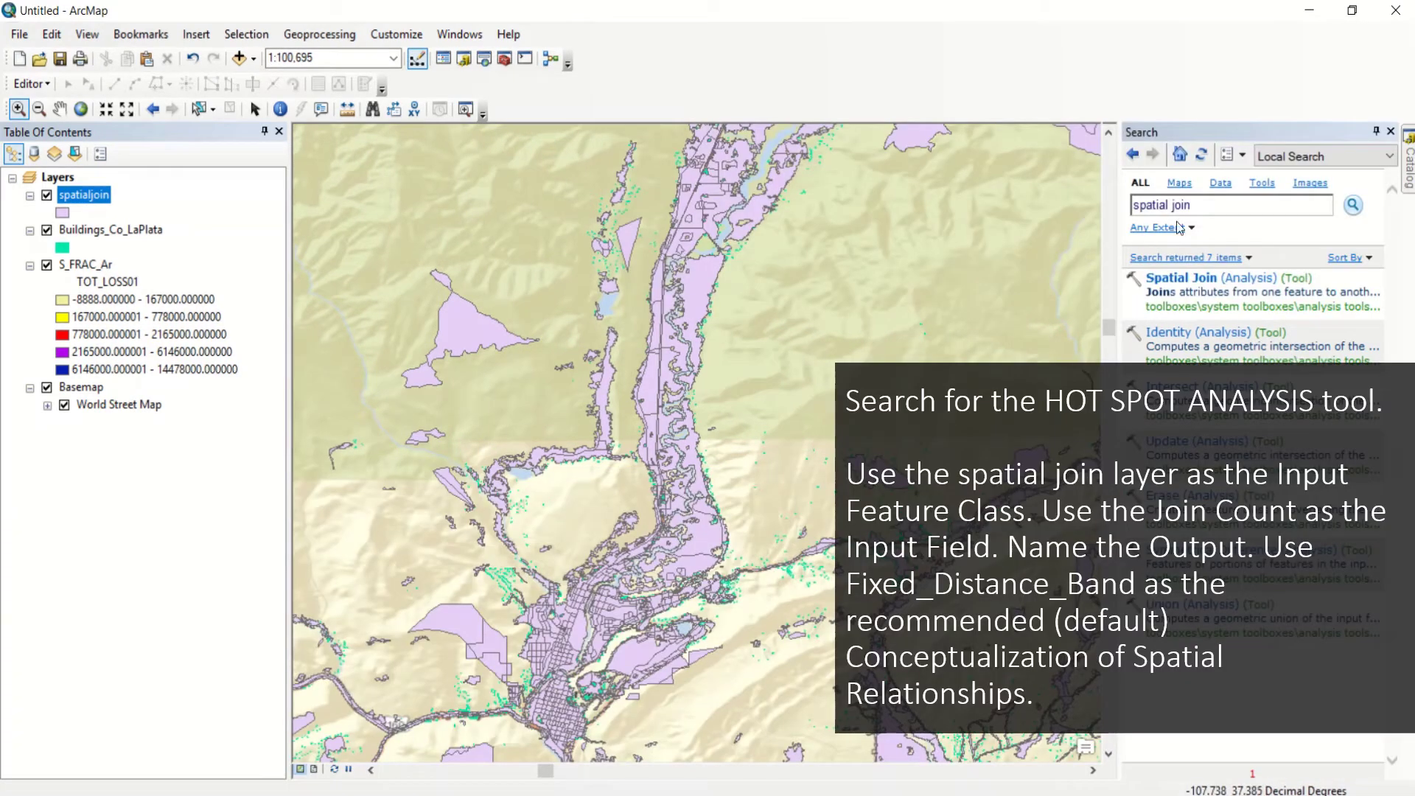
Search for 'hot spot' and open Hot Spot Analysis (Getis-Ord Gi*).
{"action": "left_click", "coordinate": [1200, 209]}
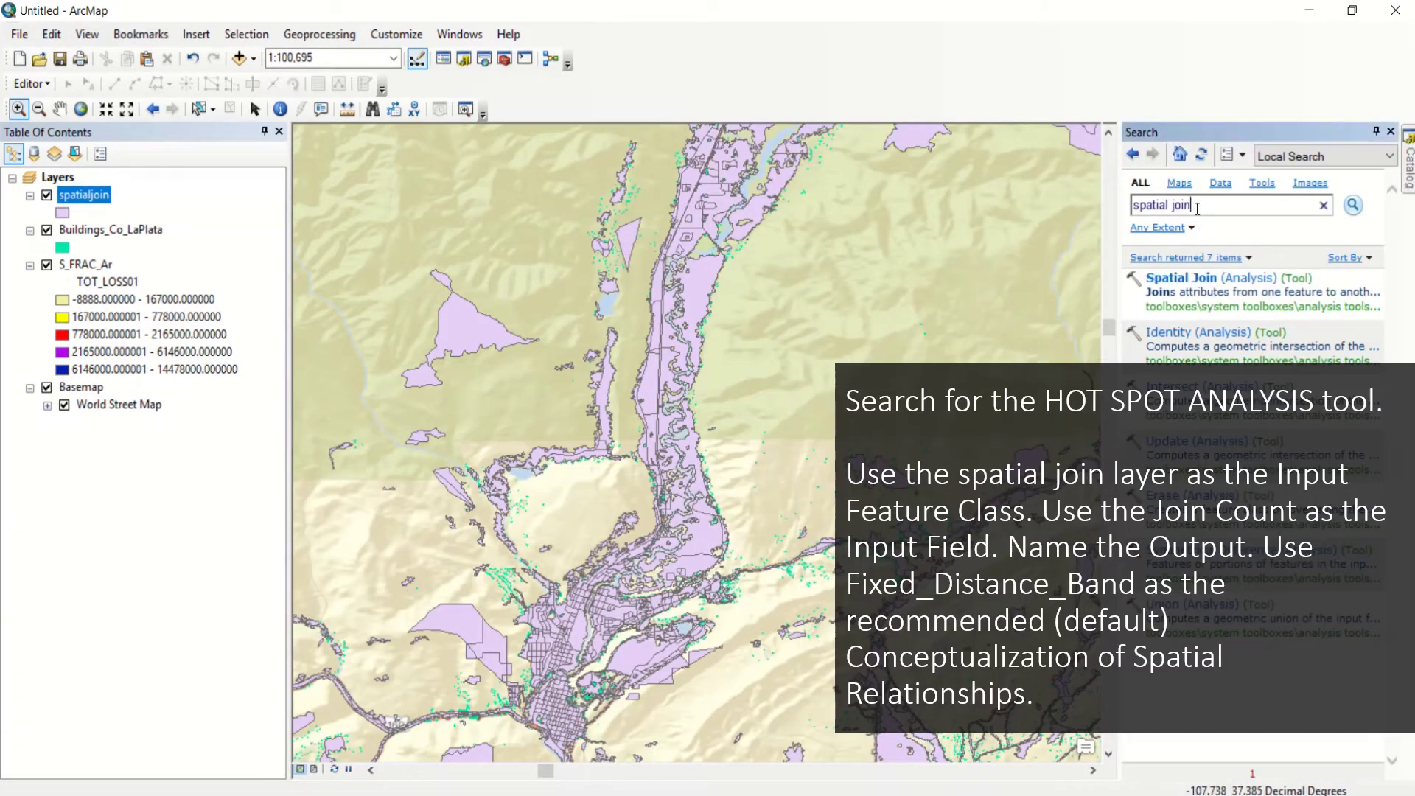
{"action": "type", "text": "hot spot"}
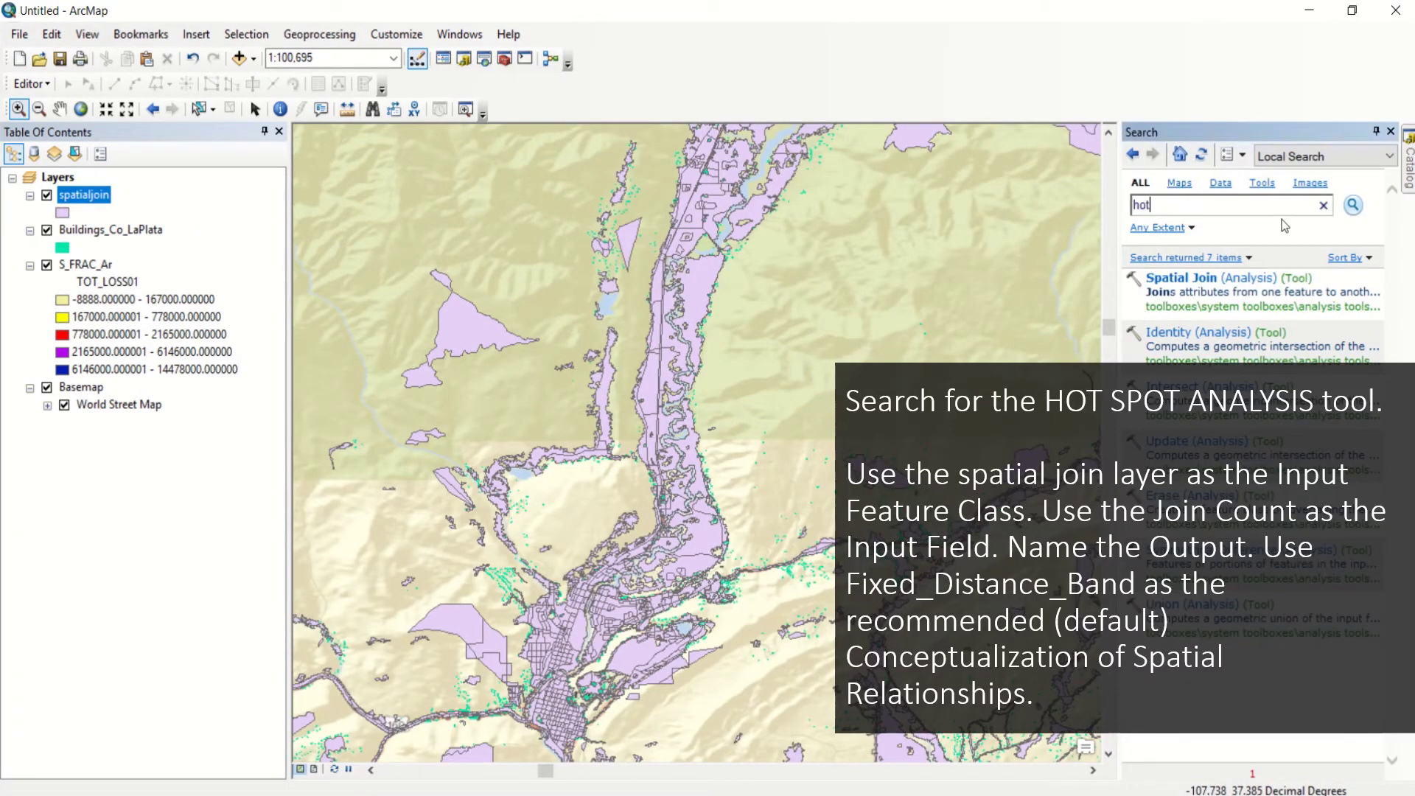
{"action": "left_click", "coordinate": [1353, 205]}
{"action": "left_click", "coordinate": [1260, 283]}
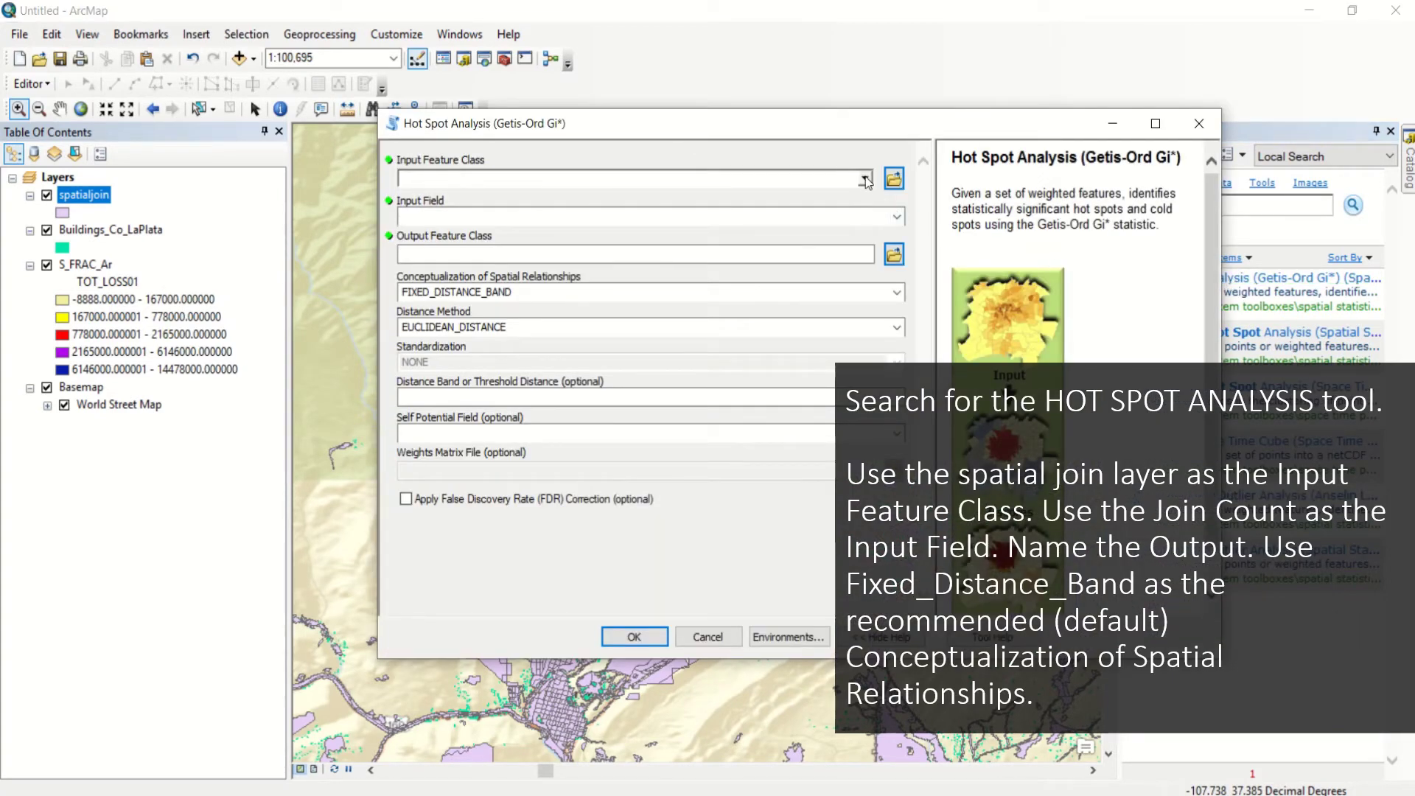
Analyse spatialjoin's Join_Count field, writing the result to hotspot.shp.
{"action": "left_click", "coordinate": [864, 178]}
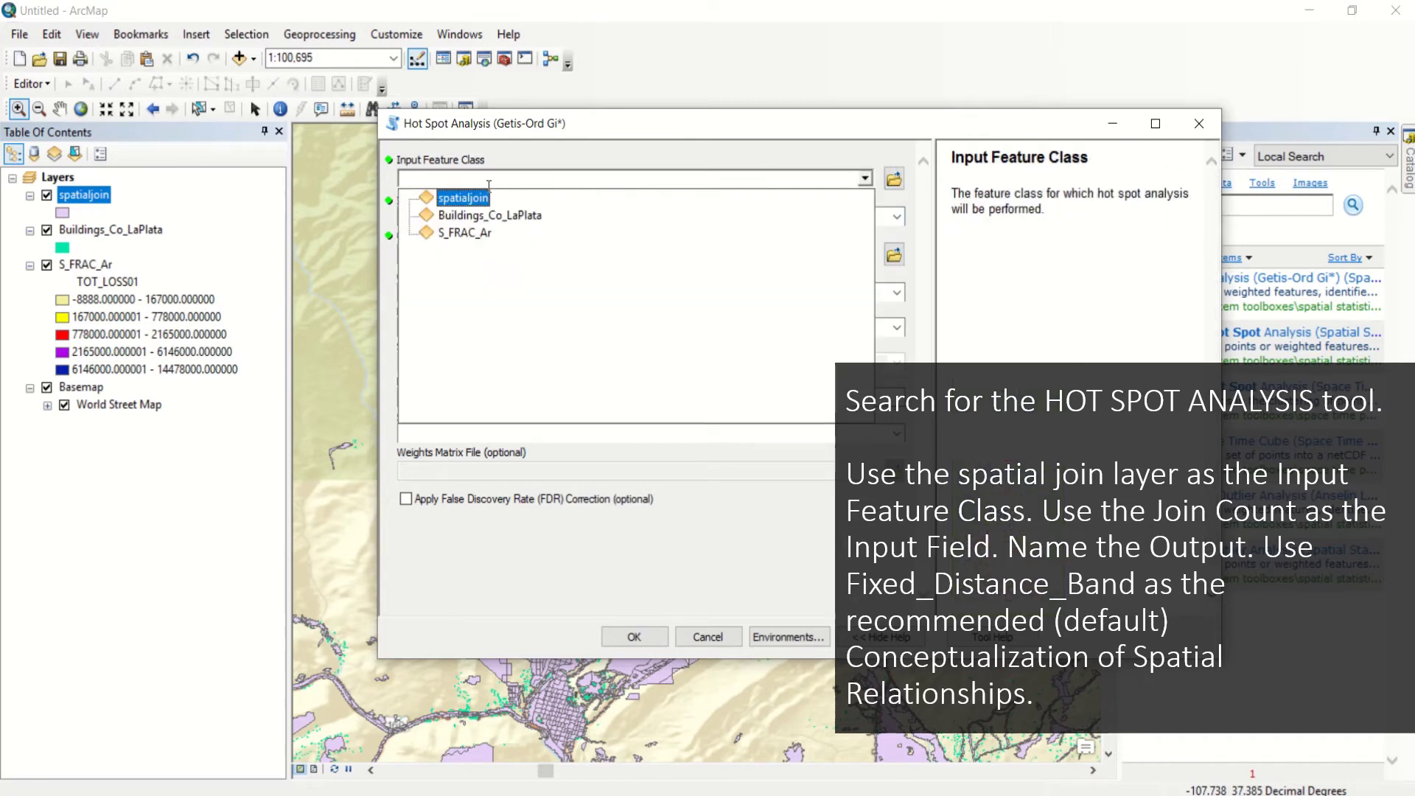
{"action": "left_click", "coordinate": [472, 199]}
{"action": "left_click", "coordinate": [896, 216]}
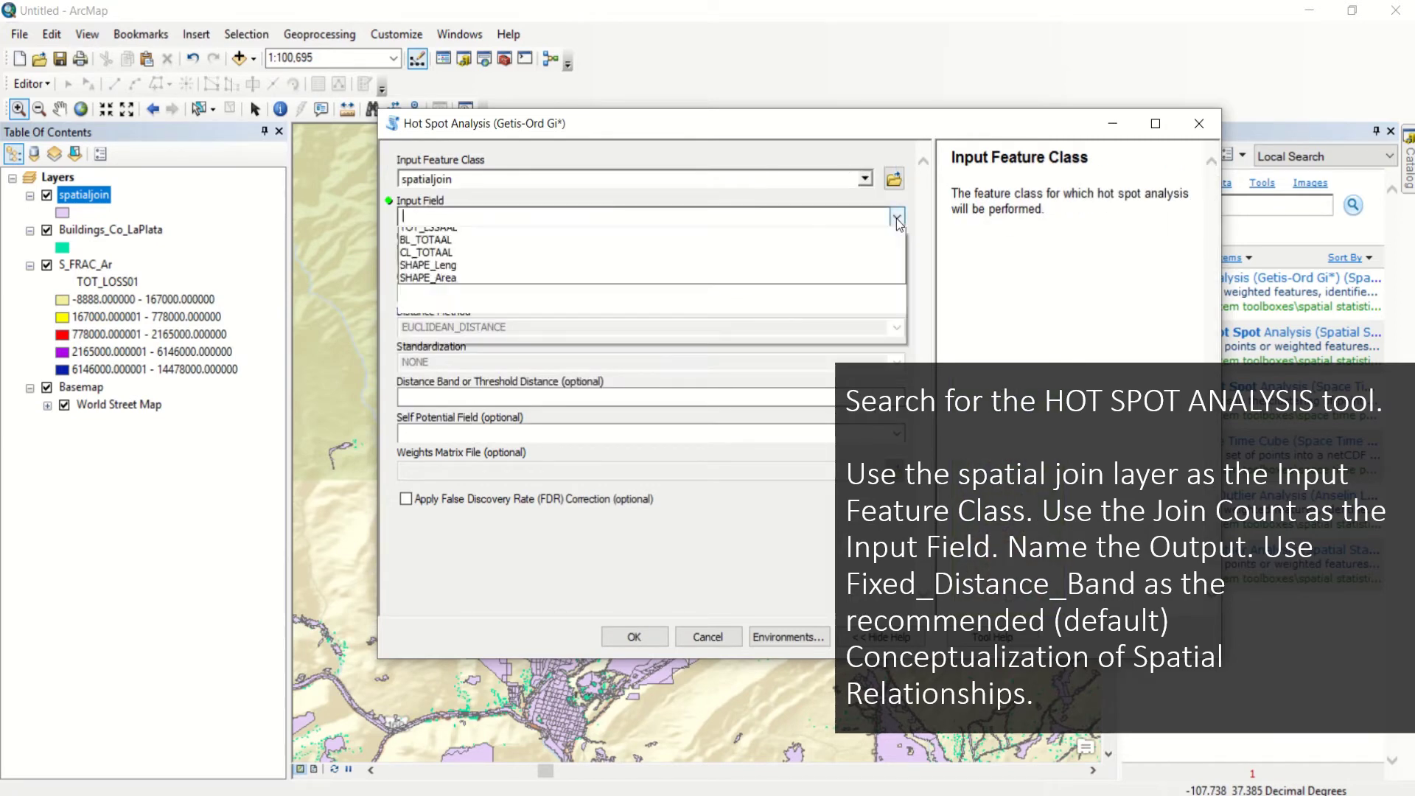
{"action": "left_click", "coordinate": [445, 236]}
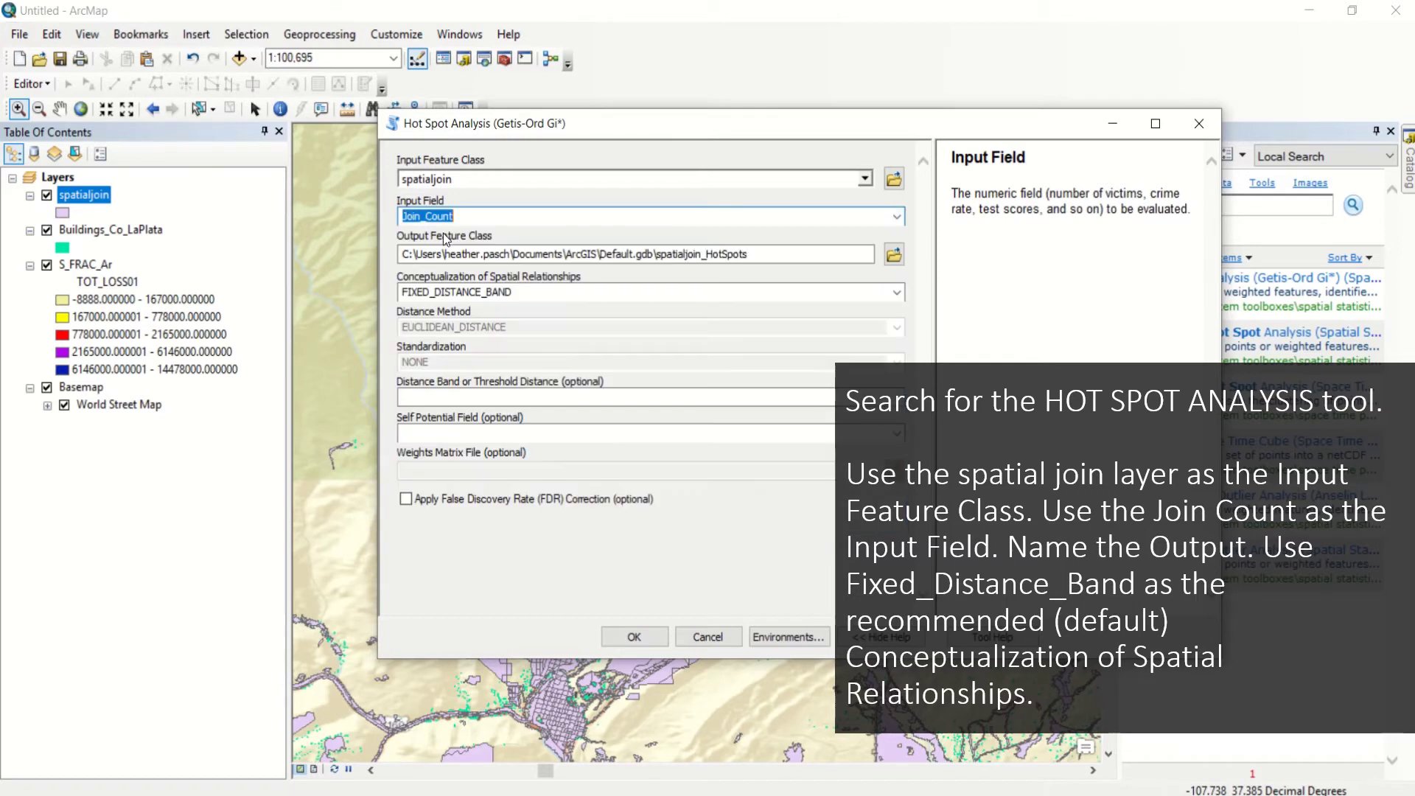
{"action": "left_click", "coordinate": [894, 254]}
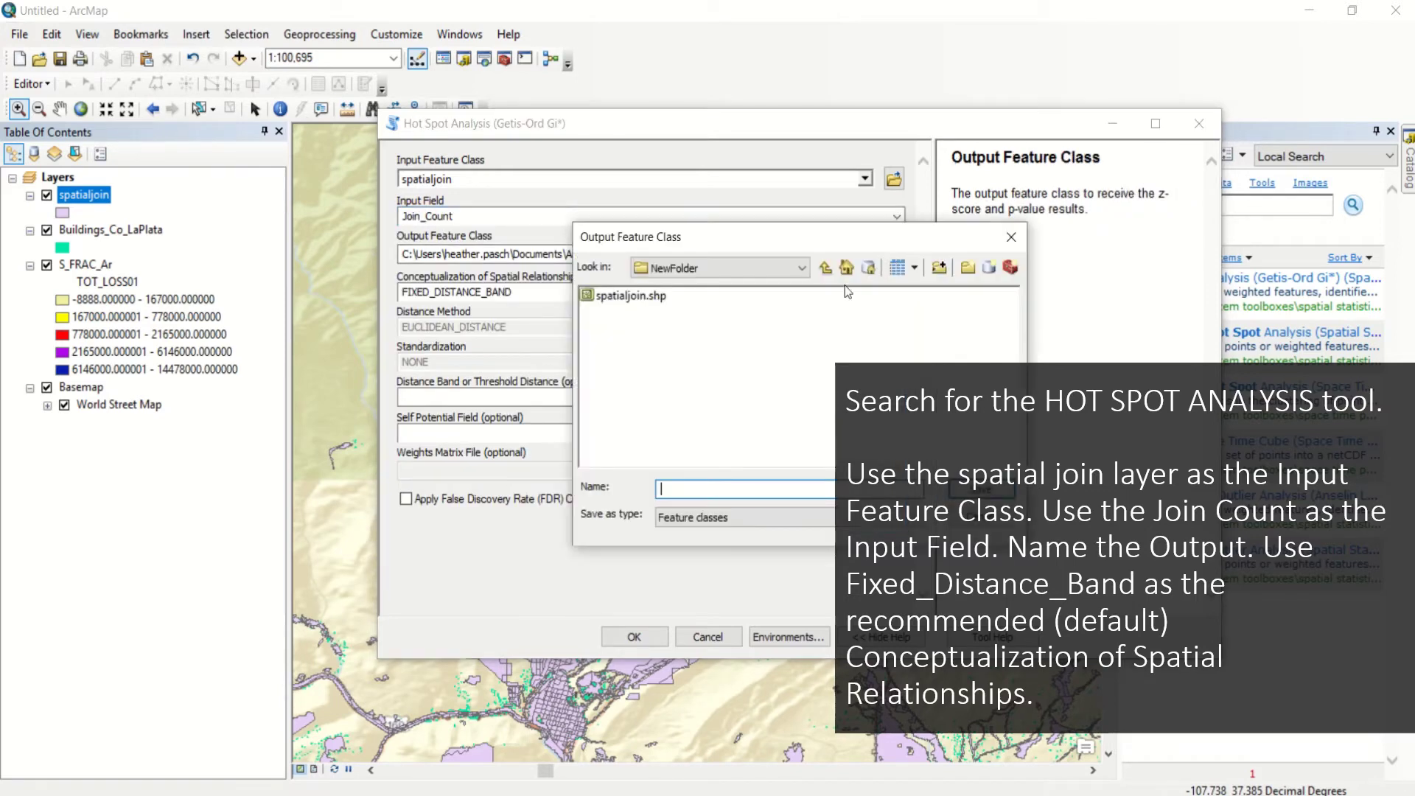
{"action": "type", "text": "hotspot"}
{"action": "key", "text": "Return"}
{"action": "left_click", "coordinate": [633, 637]}
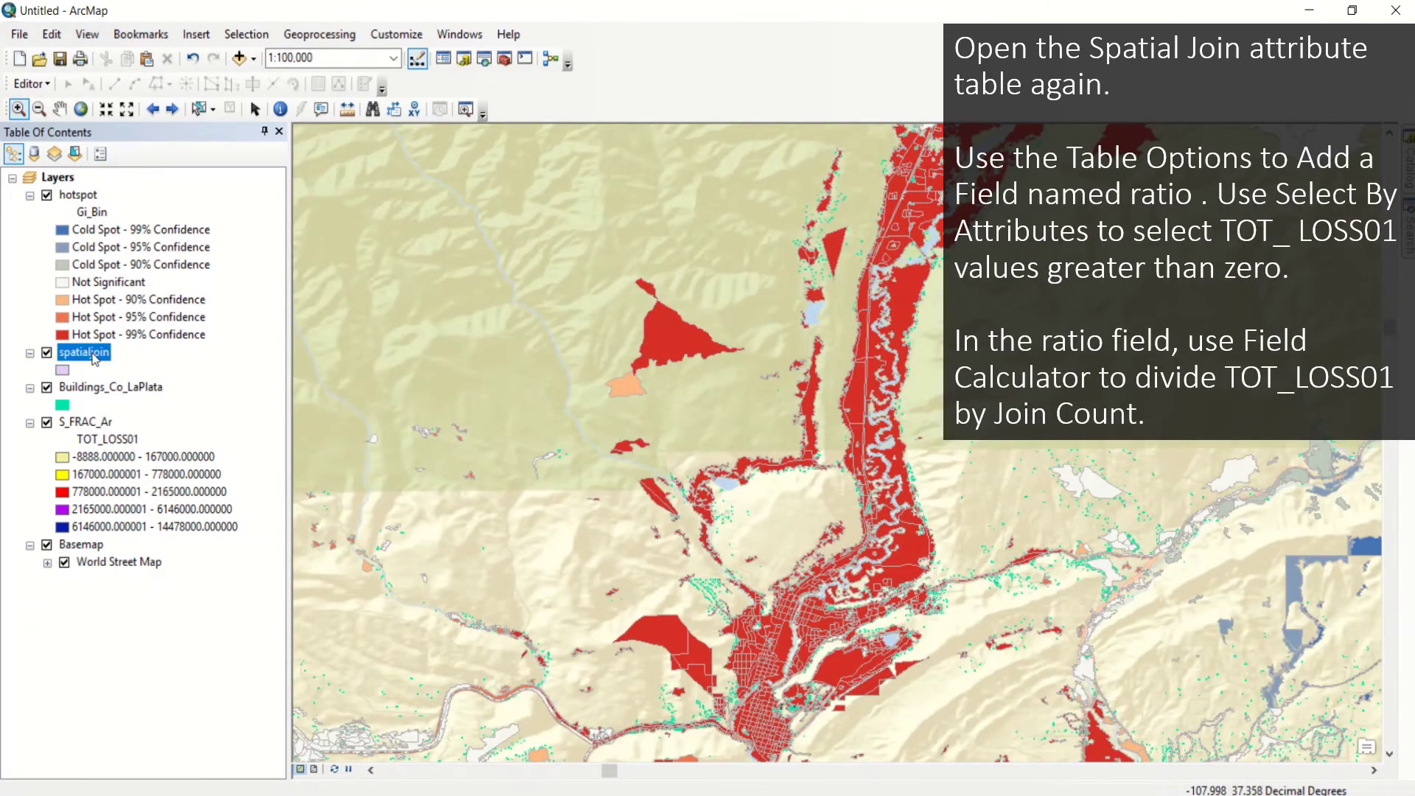
Open the spatialjoin attribute table and add a Double field named ratio.
{"action": "right_click", "coordinate": [94, 355]}
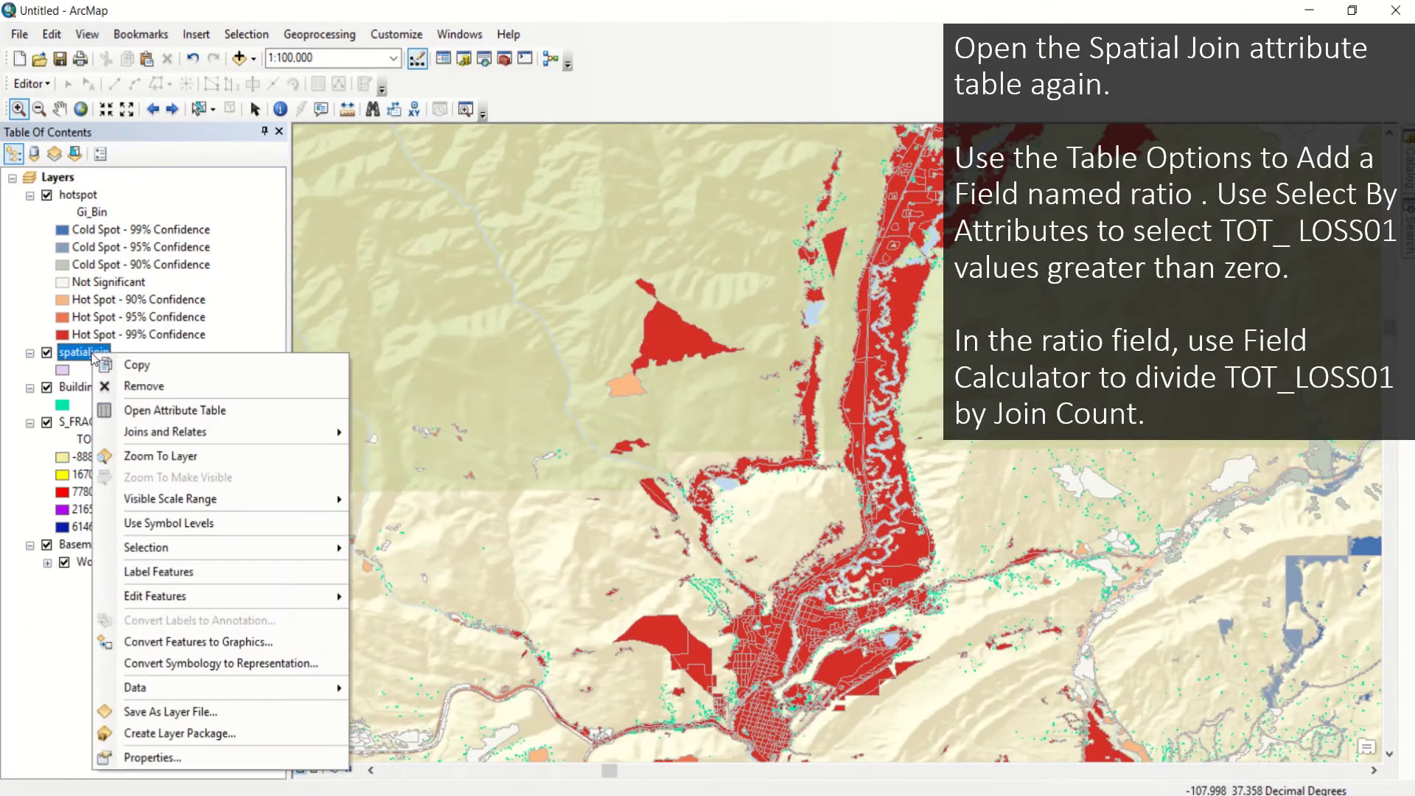
{"action": "left_click", "coordinate": [143, 410]}
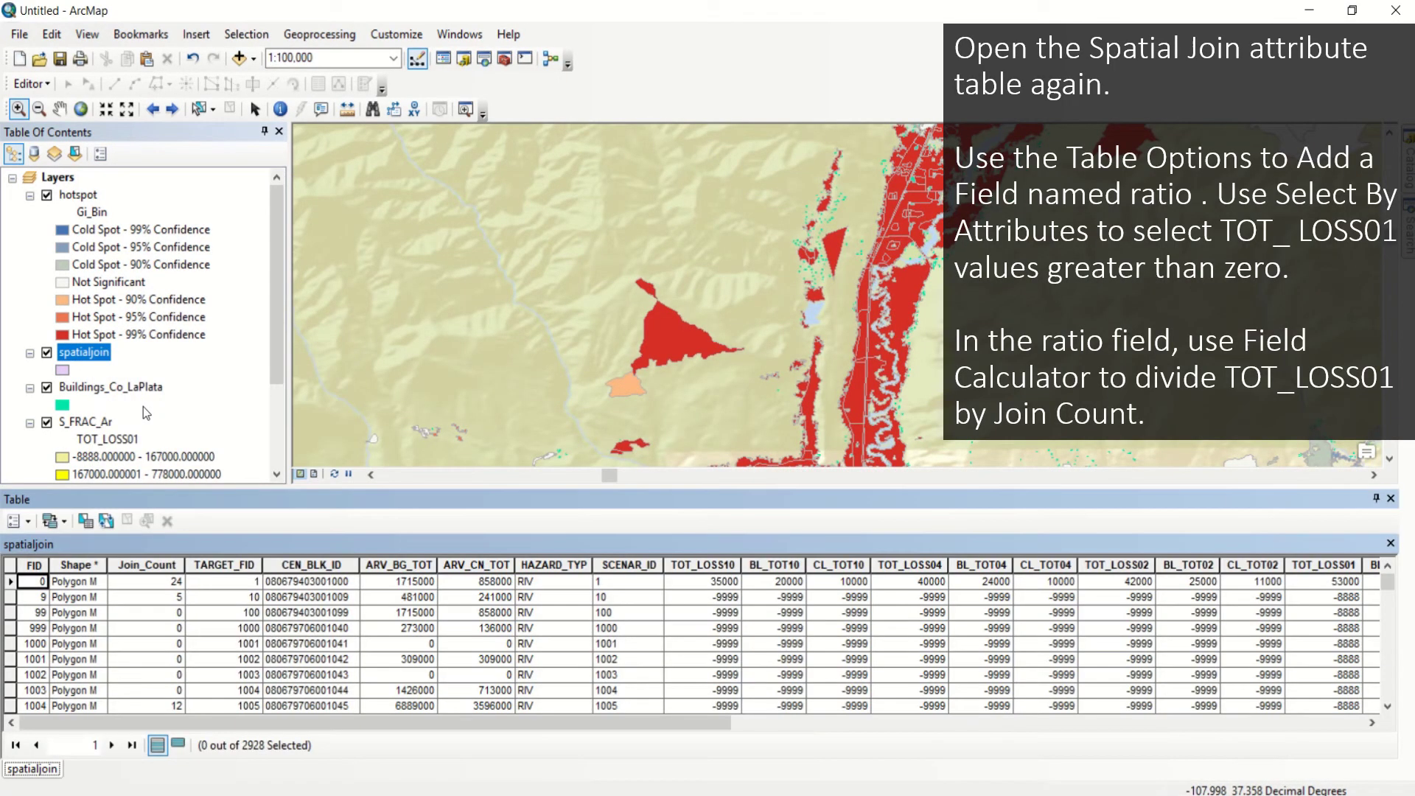
{"action": "left_click", "coordinate": [13, 520]}
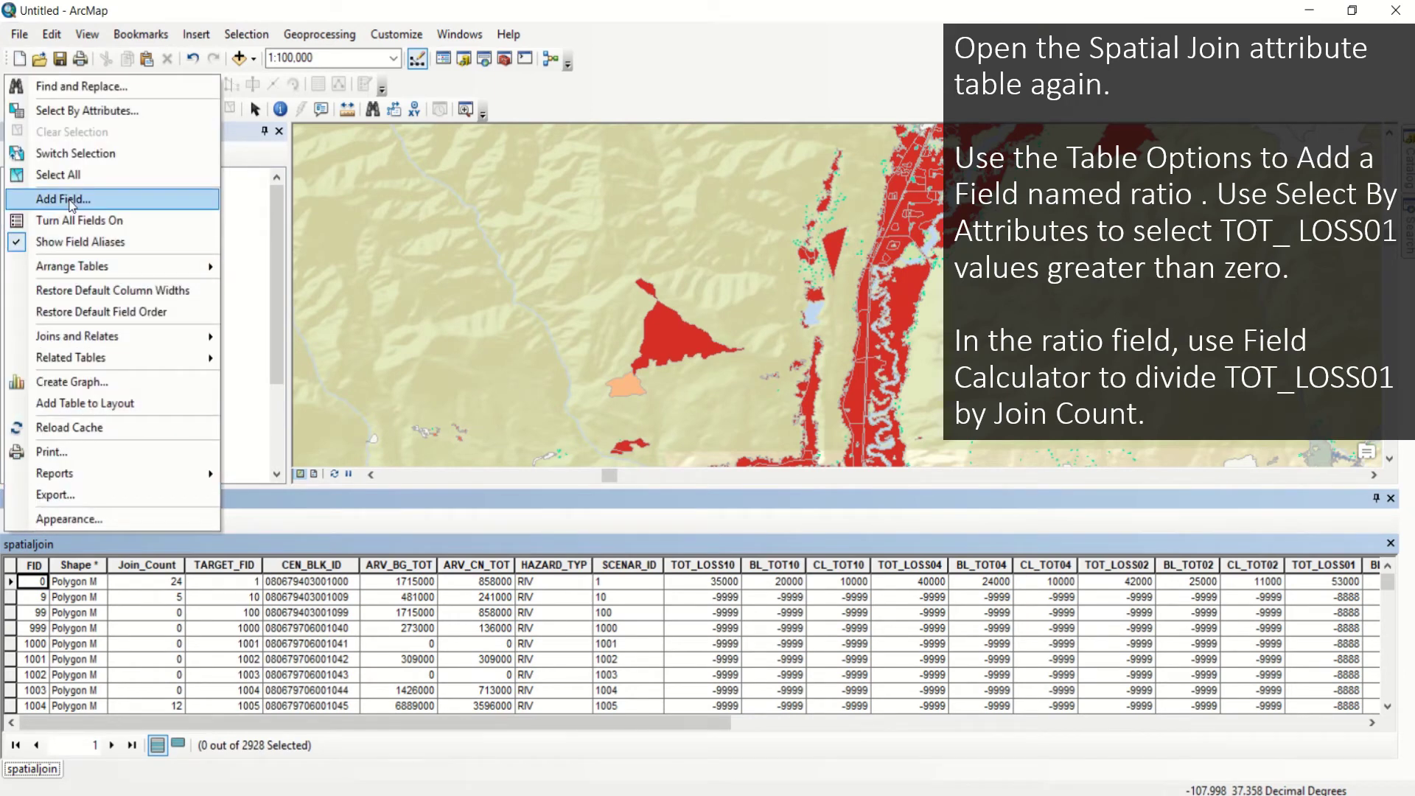
{"action": "left_click", "coordinate": [72, 206]}
{"action": "type", "text": "ratio"}
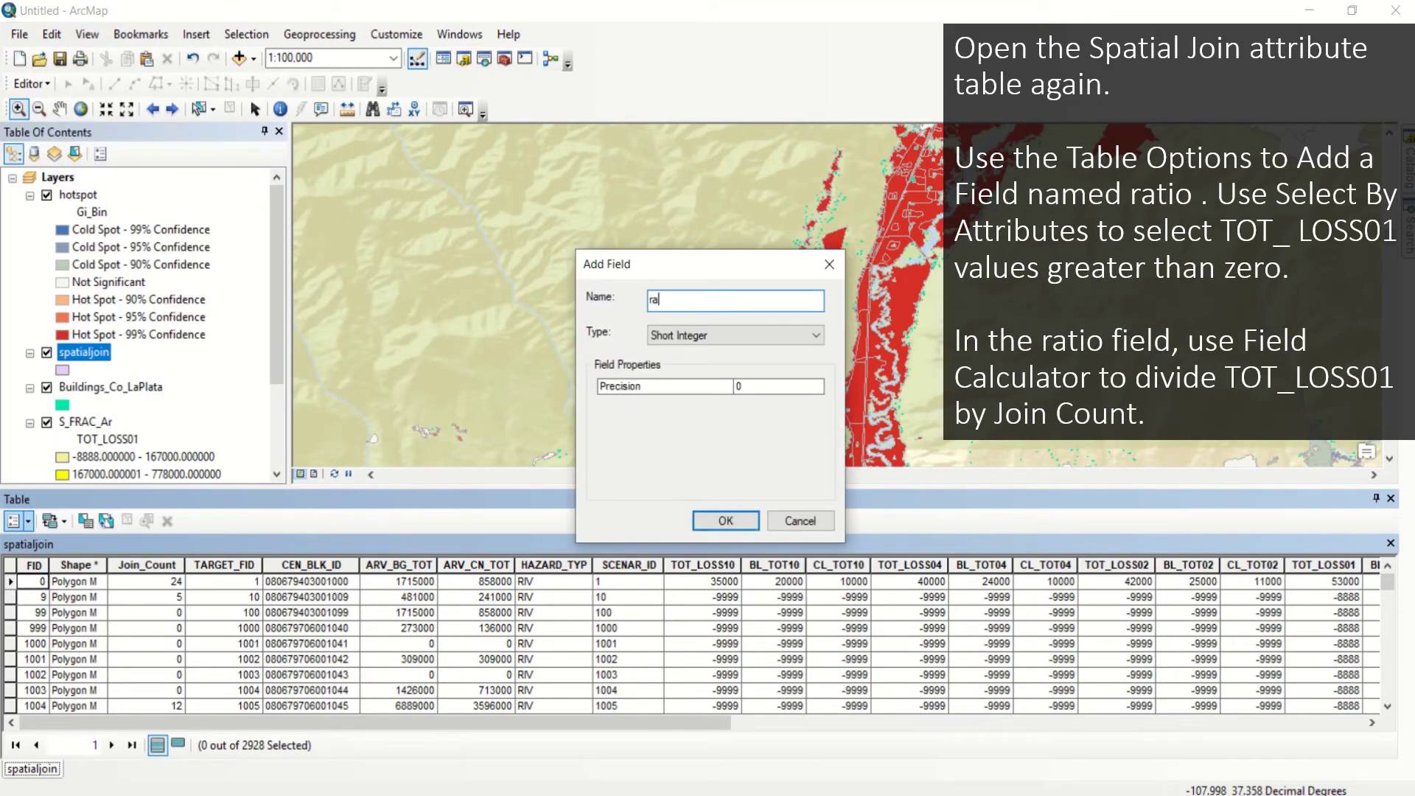
{"action": "left_click", "coordinate": [729, 335]}
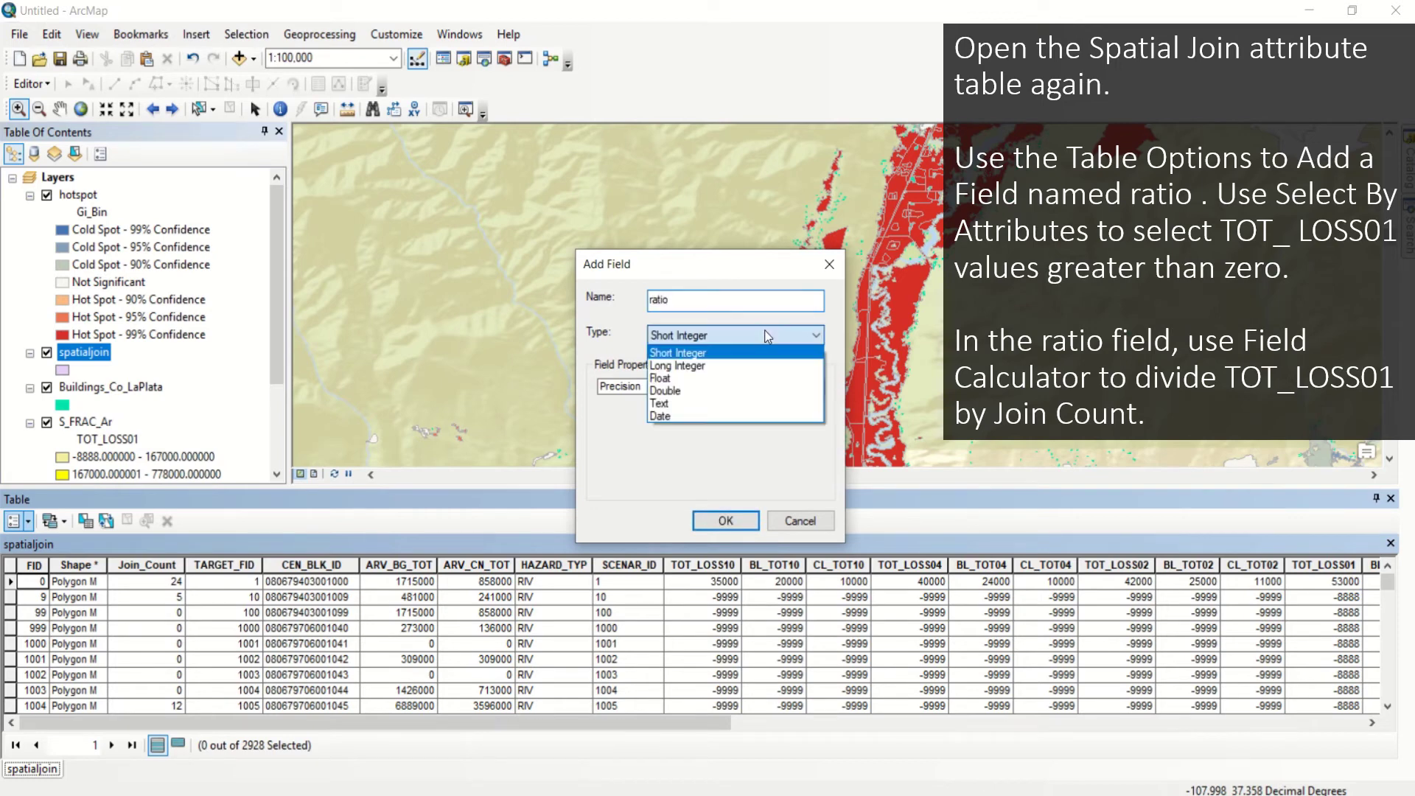
{"action": "left_click", "coordinate": [674, 390]}
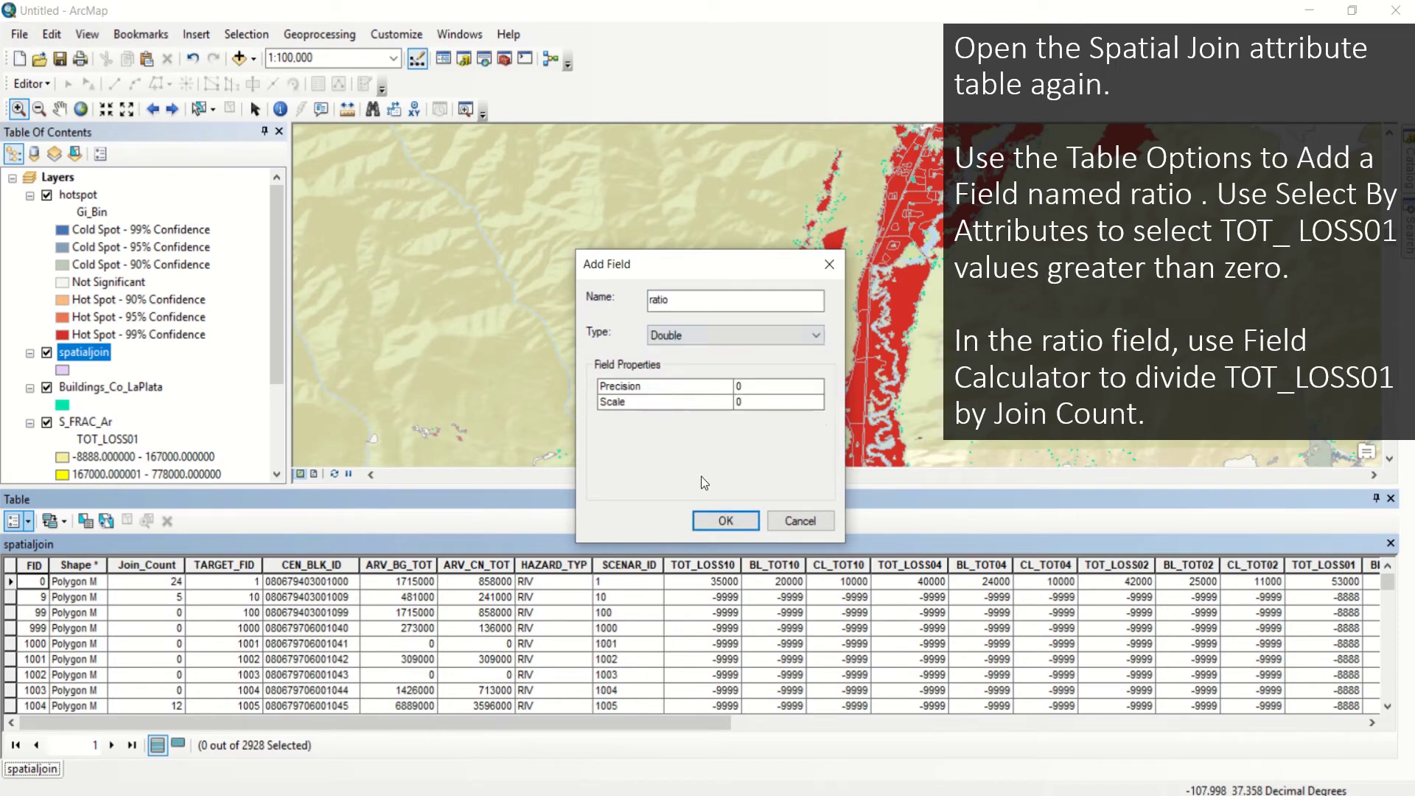
{"action": "left_click", "coordinate": [726, 521]}
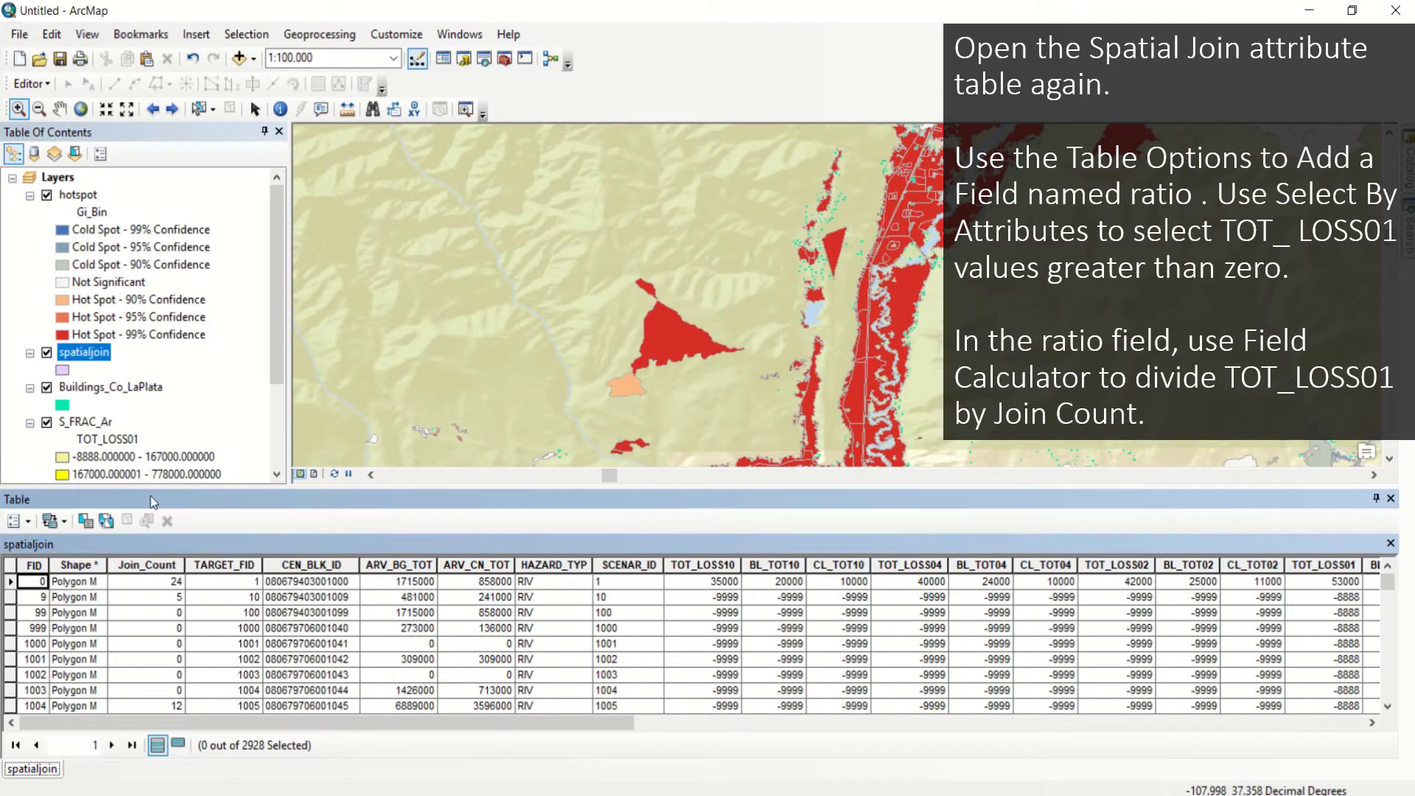
Select records where "TOT_LOSS01" > 0 (259 of 2928) and show only those rows.
{"action": "left_click", "coordinate": [85, 521]}
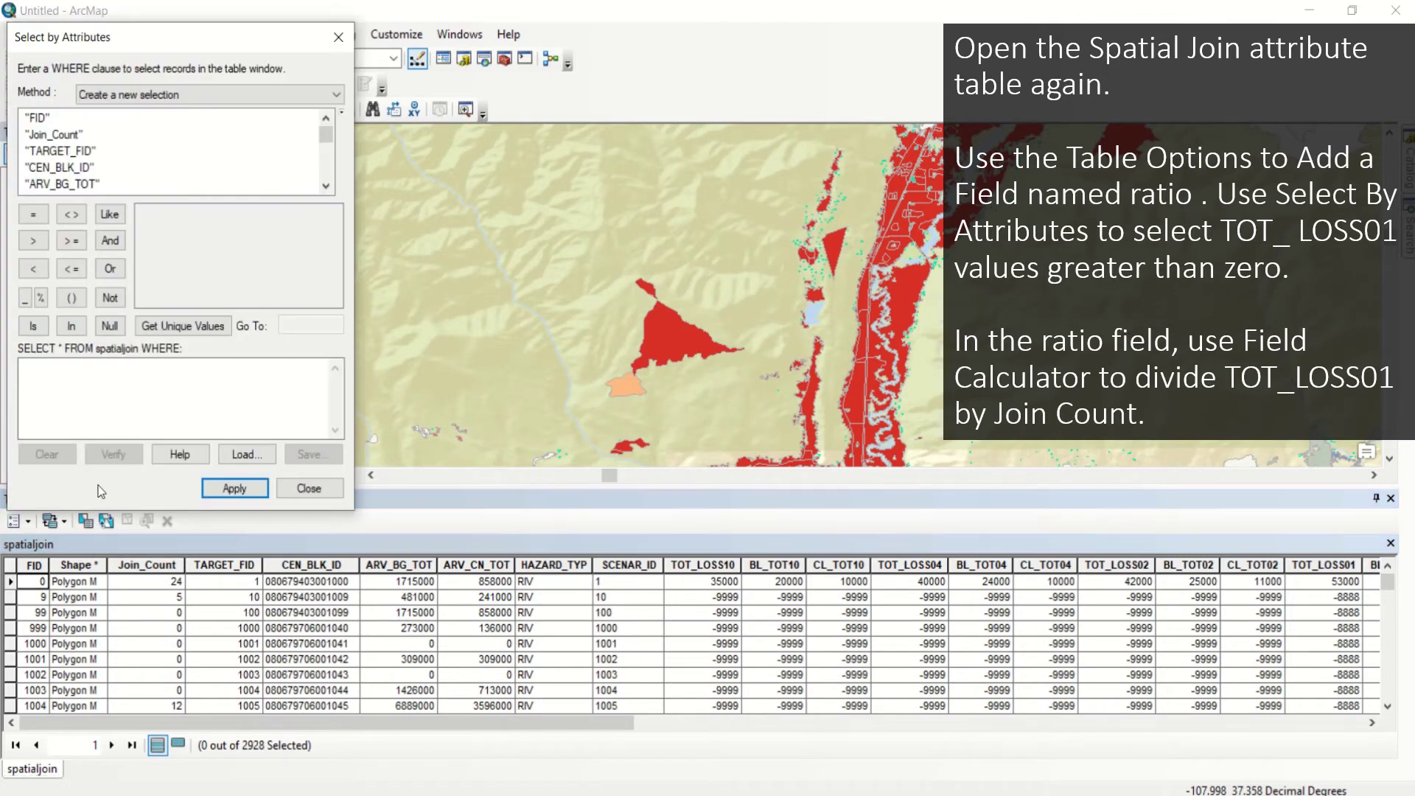
{"action": "scroll", "coordinate": [213, 147], "scroll_direction": "down", "scroll_amount": 4}
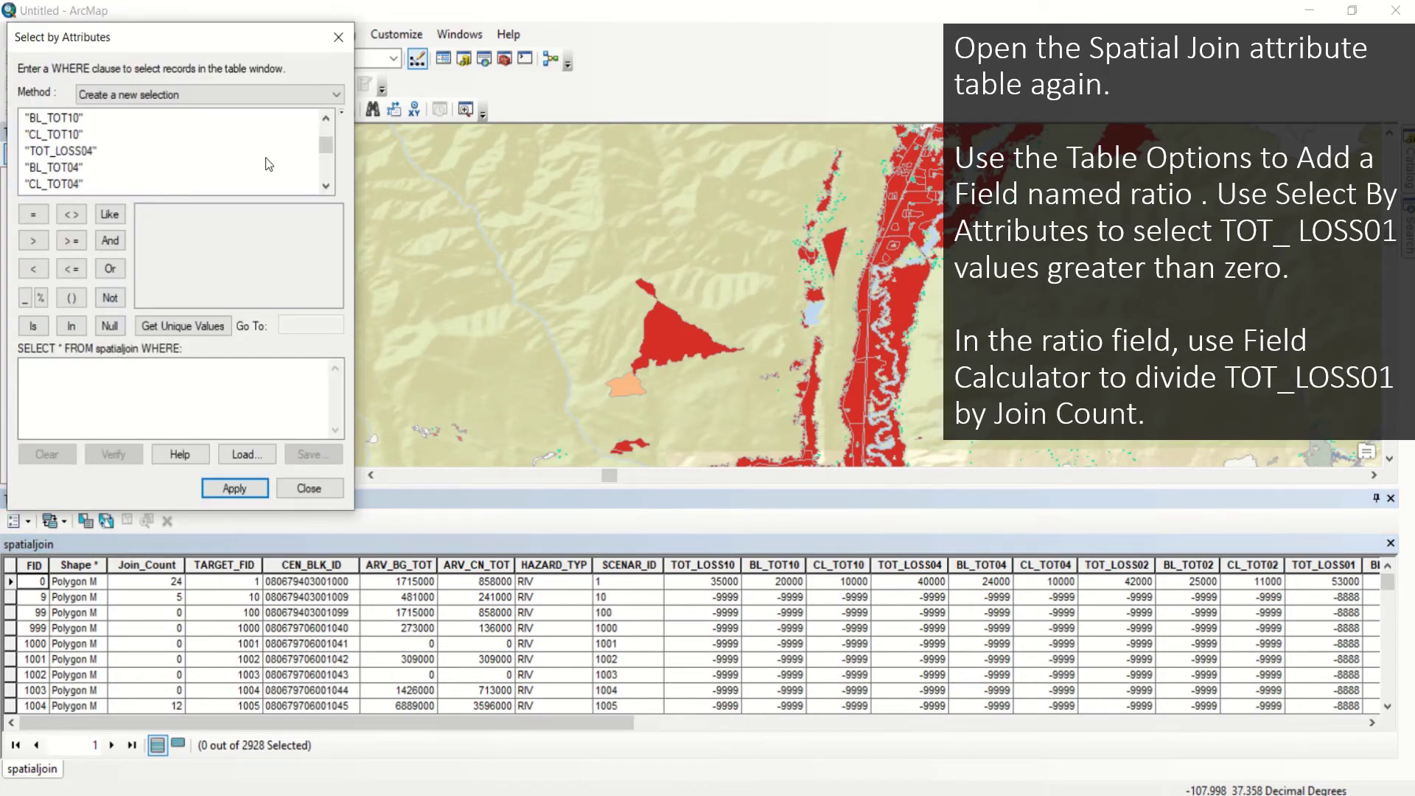
{"action": "scroll", "coordinate": [268, 160], "scroll_direction": "down", "scroll_amount": 1}
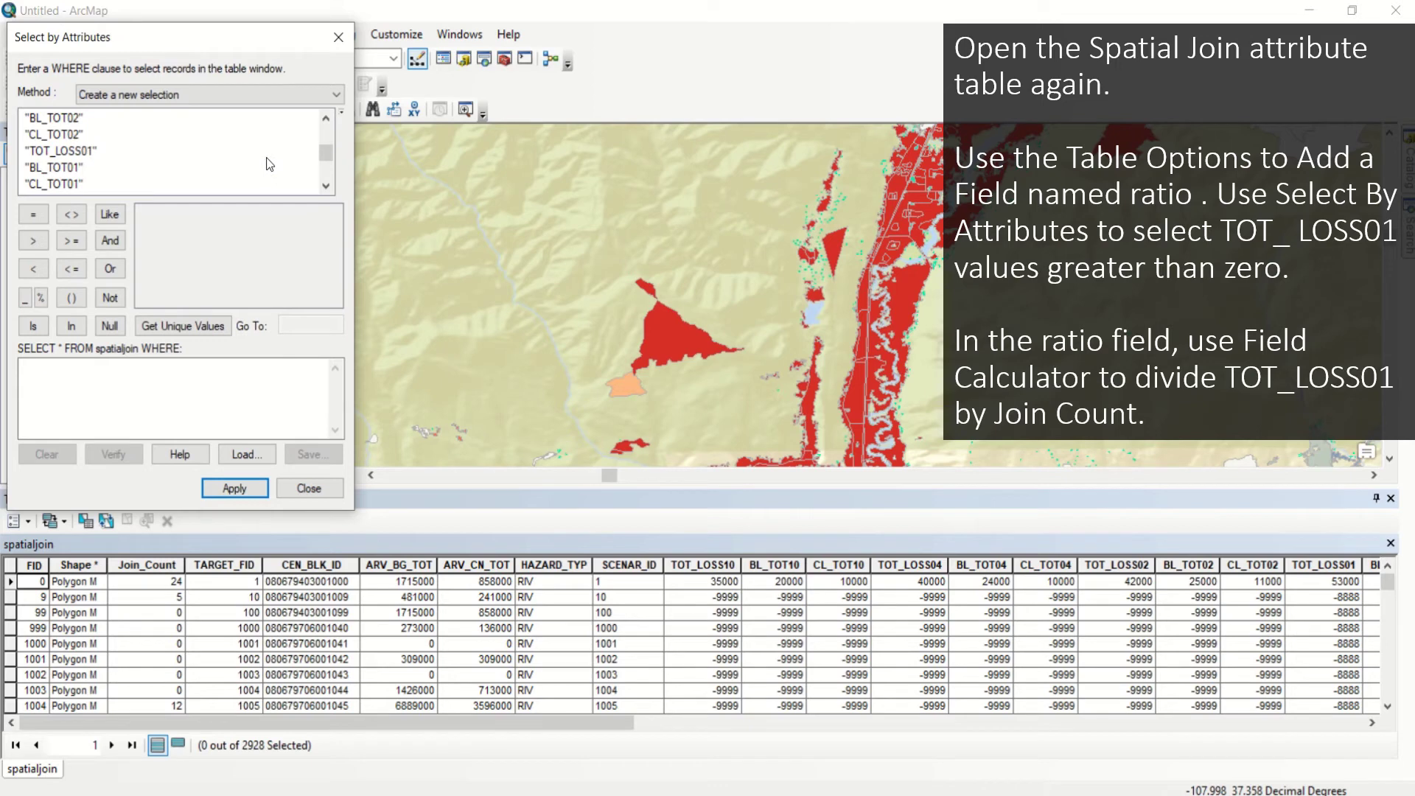
{"action": "double_click", "coordinate": [73, 151]}
{"action": "left_click", "coordinate": [34, 240]}
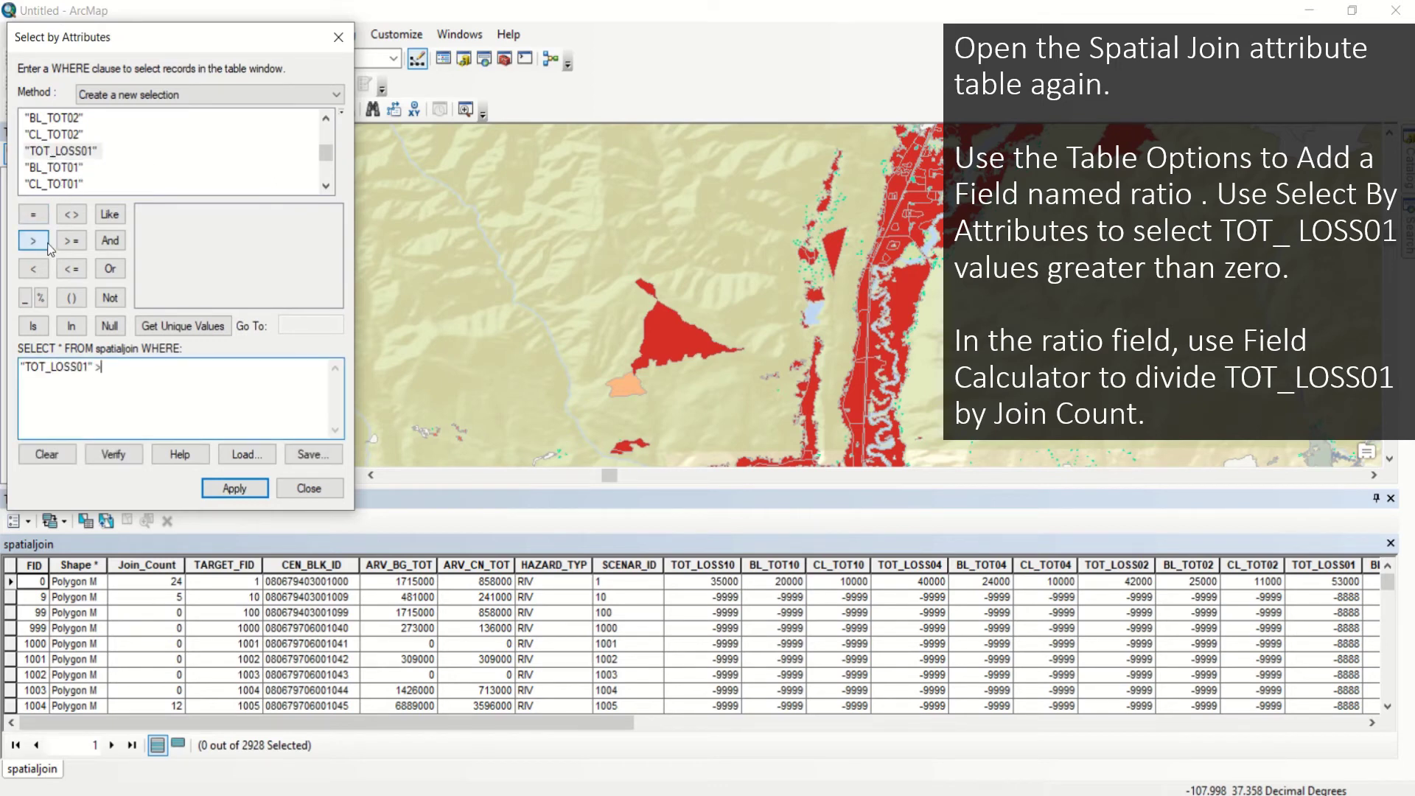
{"action": "left_click", "coordinate": [159, 325]}
{"action": "double_click", "coordinate": [145, 229]}
{"action": "left_click", "coordinate": [236, 489]}
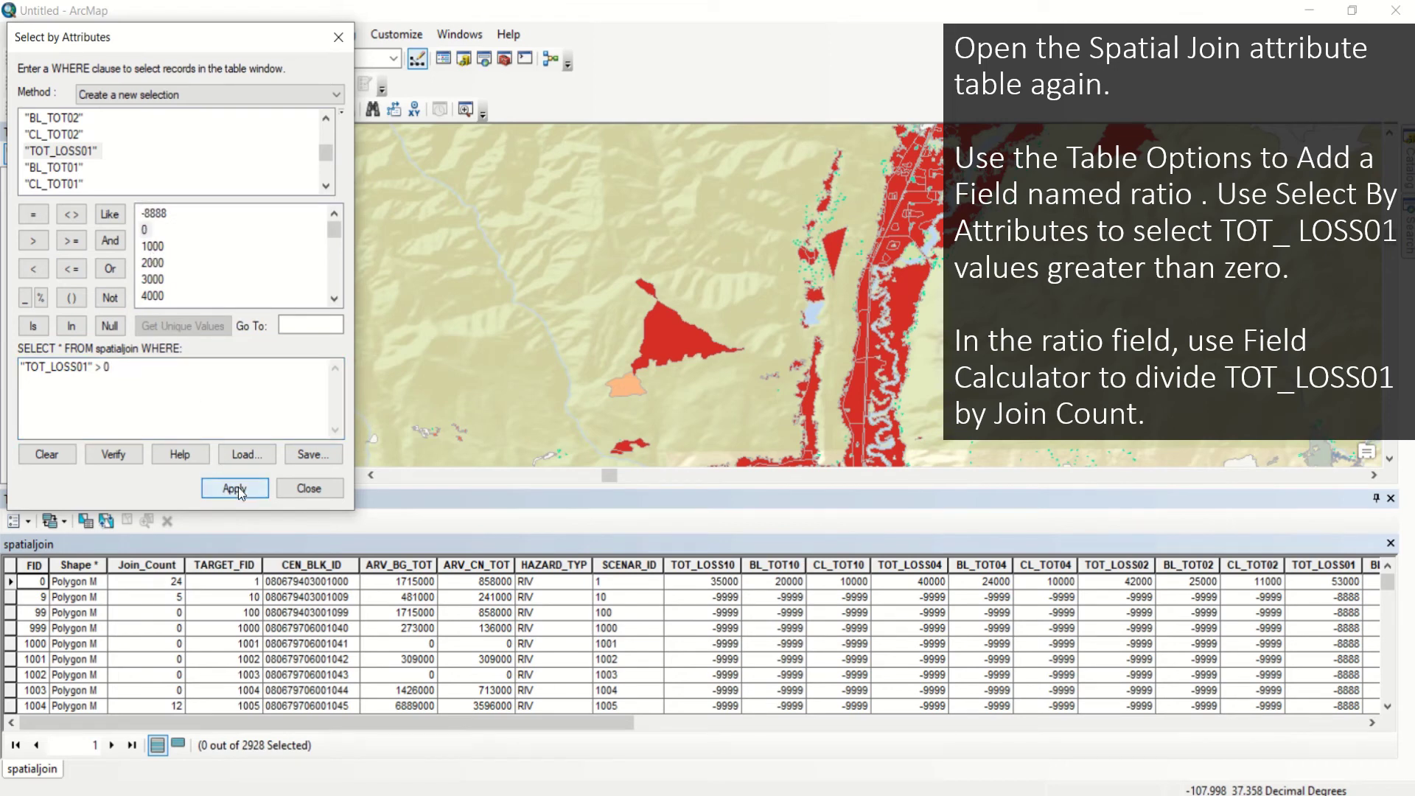
{"action": "left_click", "coordinate": [308, 489]}
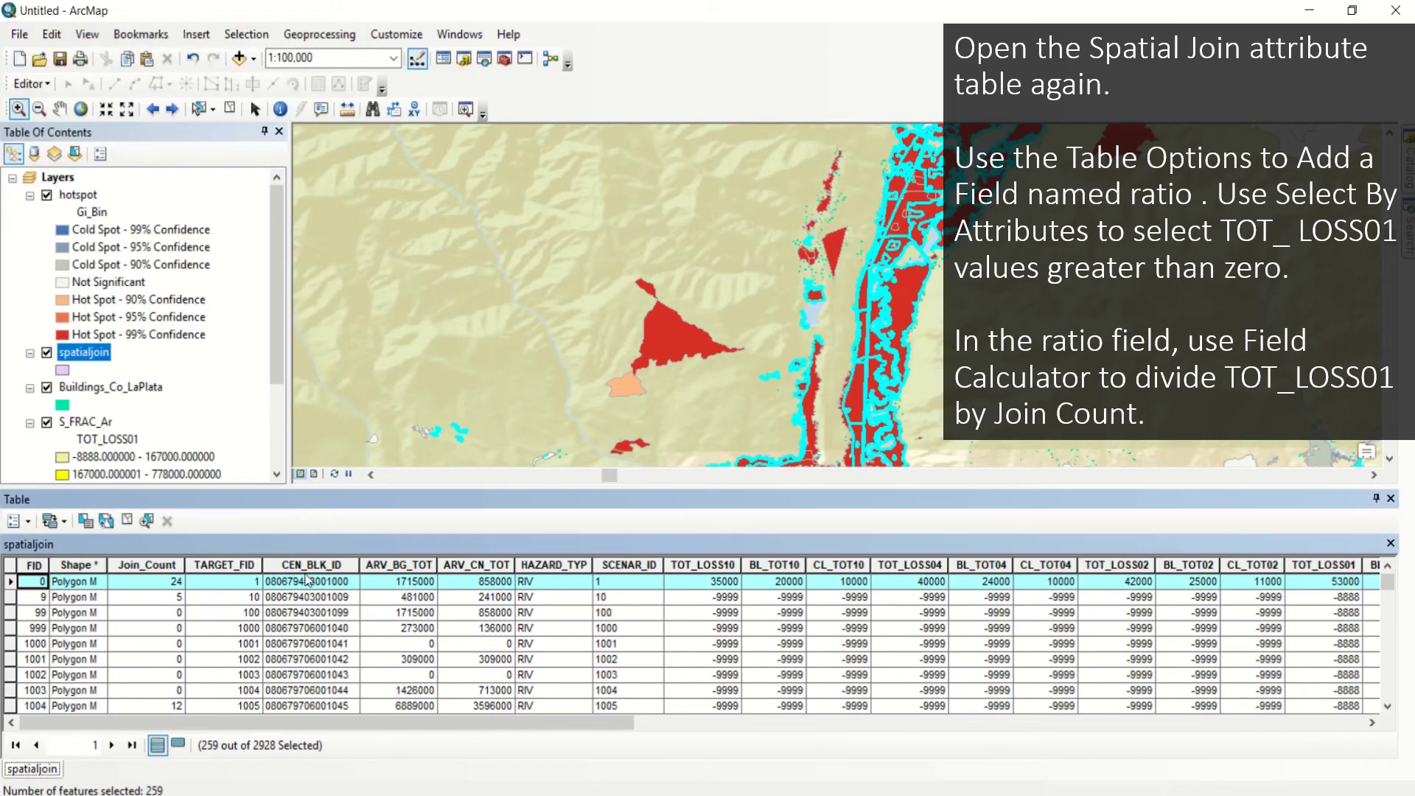
{"action": "left_click", "coordinate": [179, 746]}
{"action": "left_click_drag", "start_coordinate": [194, 718], "coordinate": [1042, 732]}
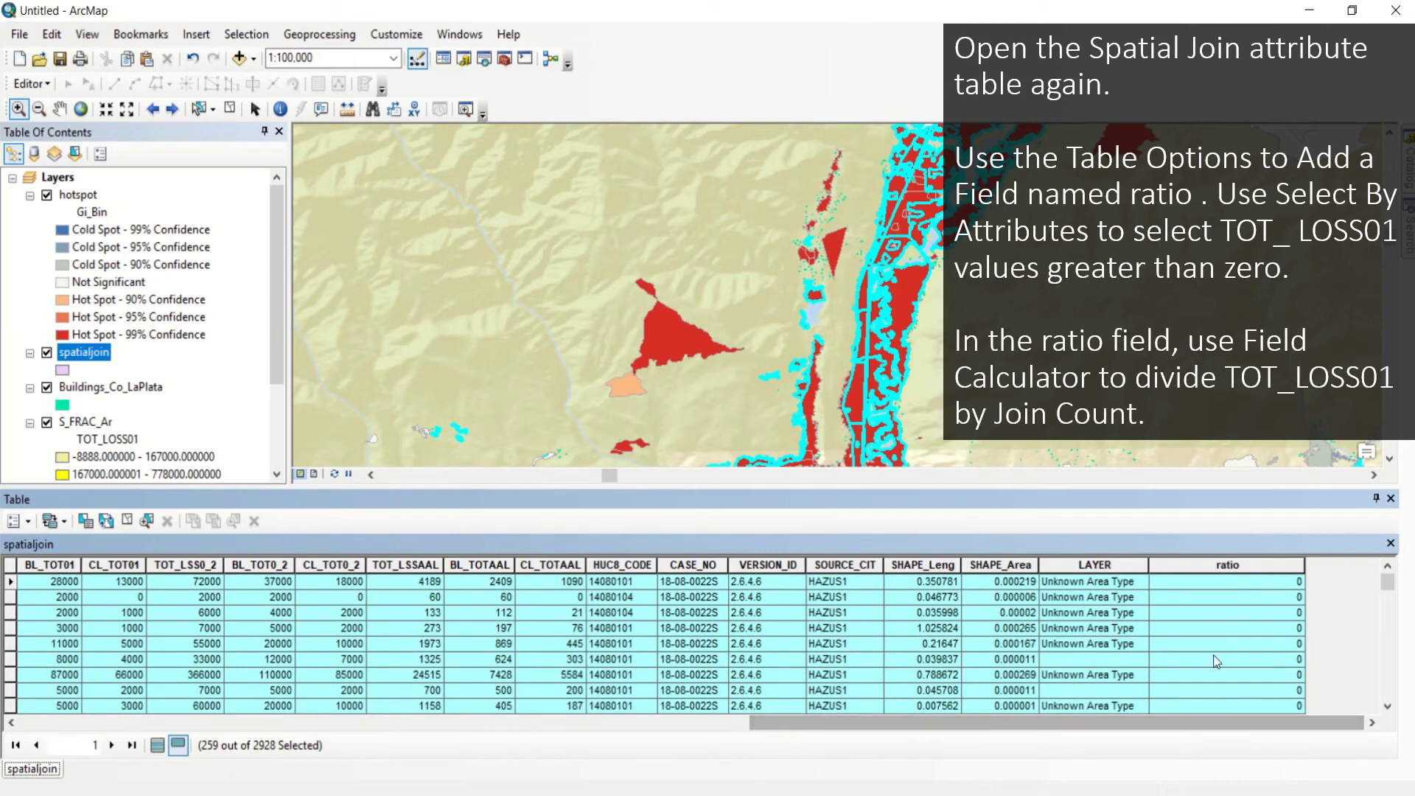
Calculate the ratio field as [TOT_LOSS01] / [Join_Count] for the selected records.
{"action": "right_click", "coordinate": [1234, 568]}
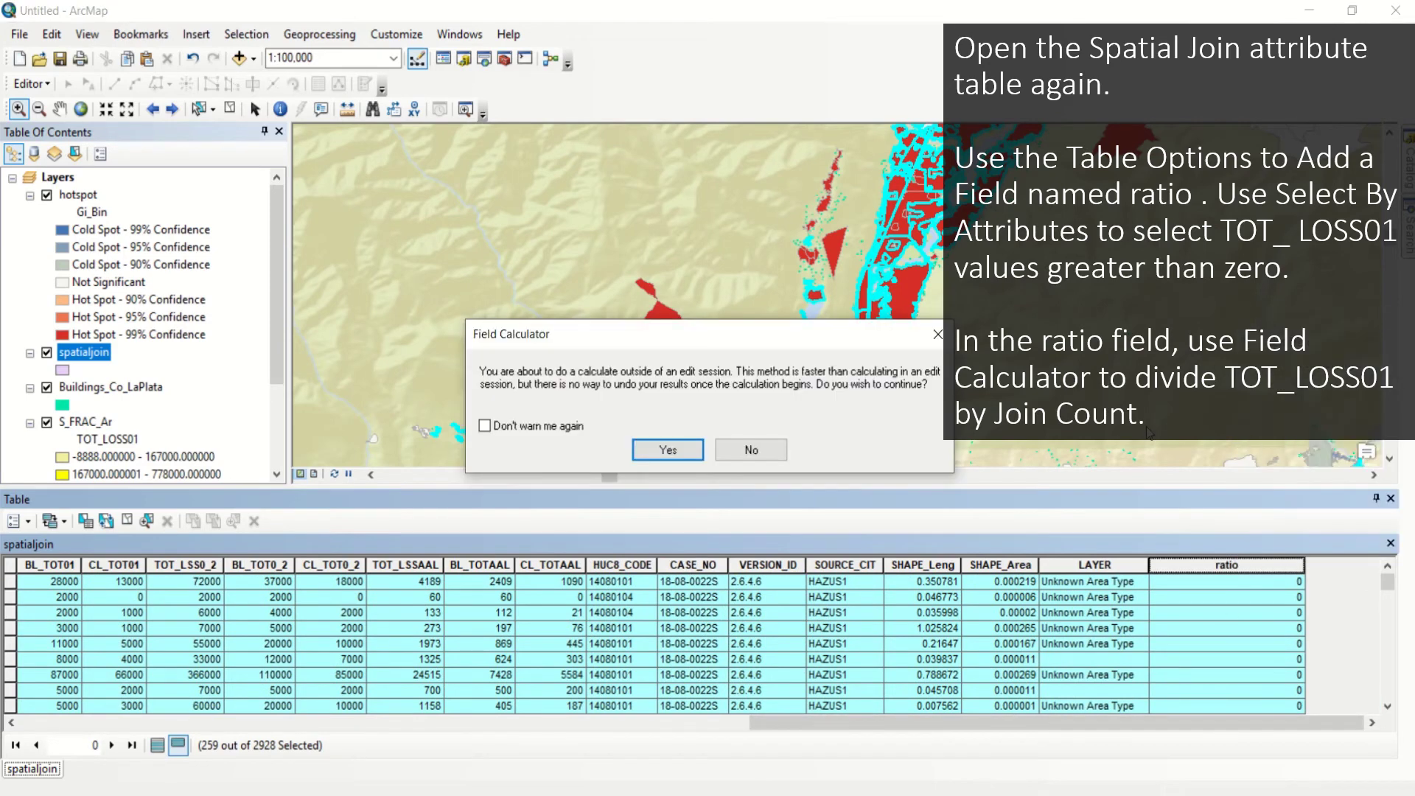
{"action": "left_click", "coordinate": [665, 450]}
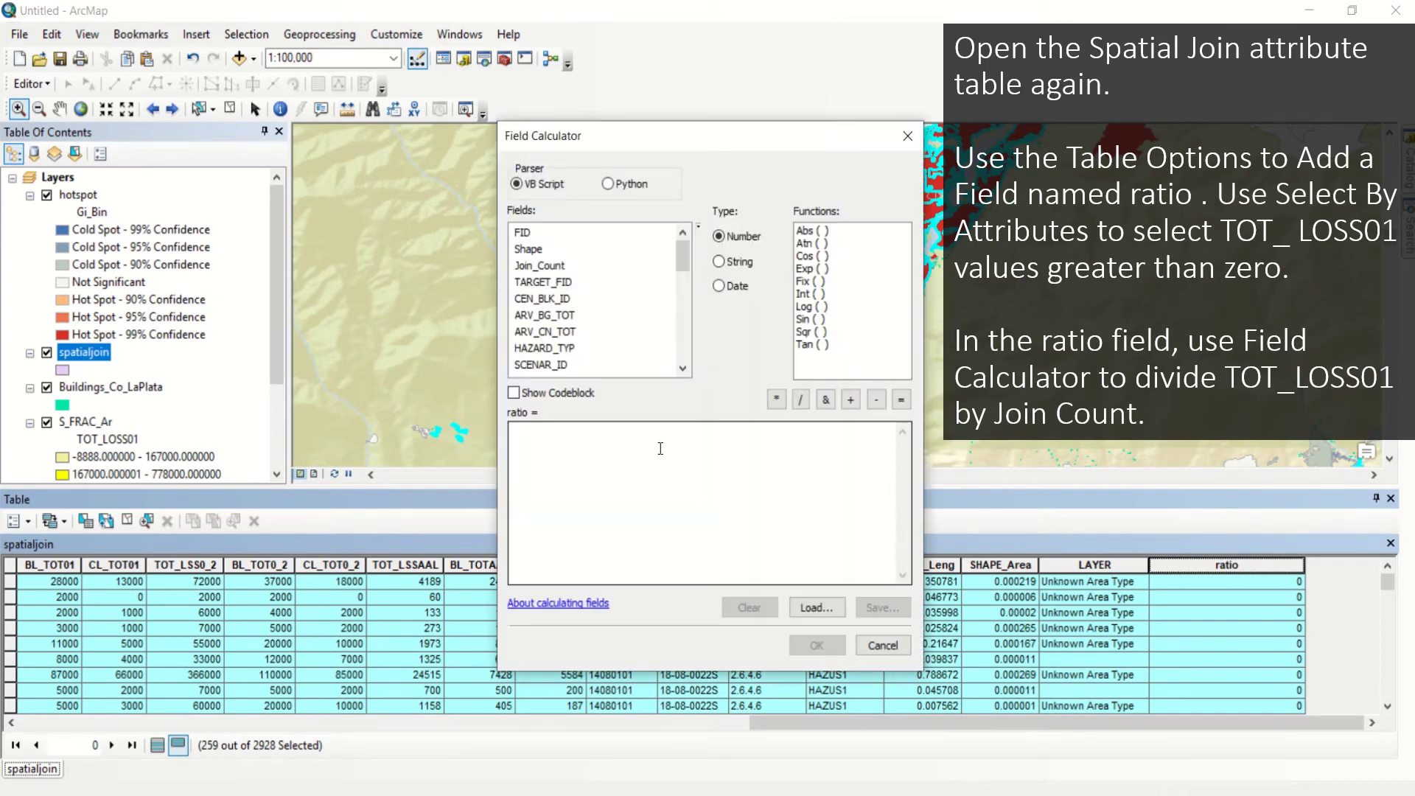
{"action": "left_click_drag", "start_coordinate": [685, 252], "coordinate": [687, 290]}
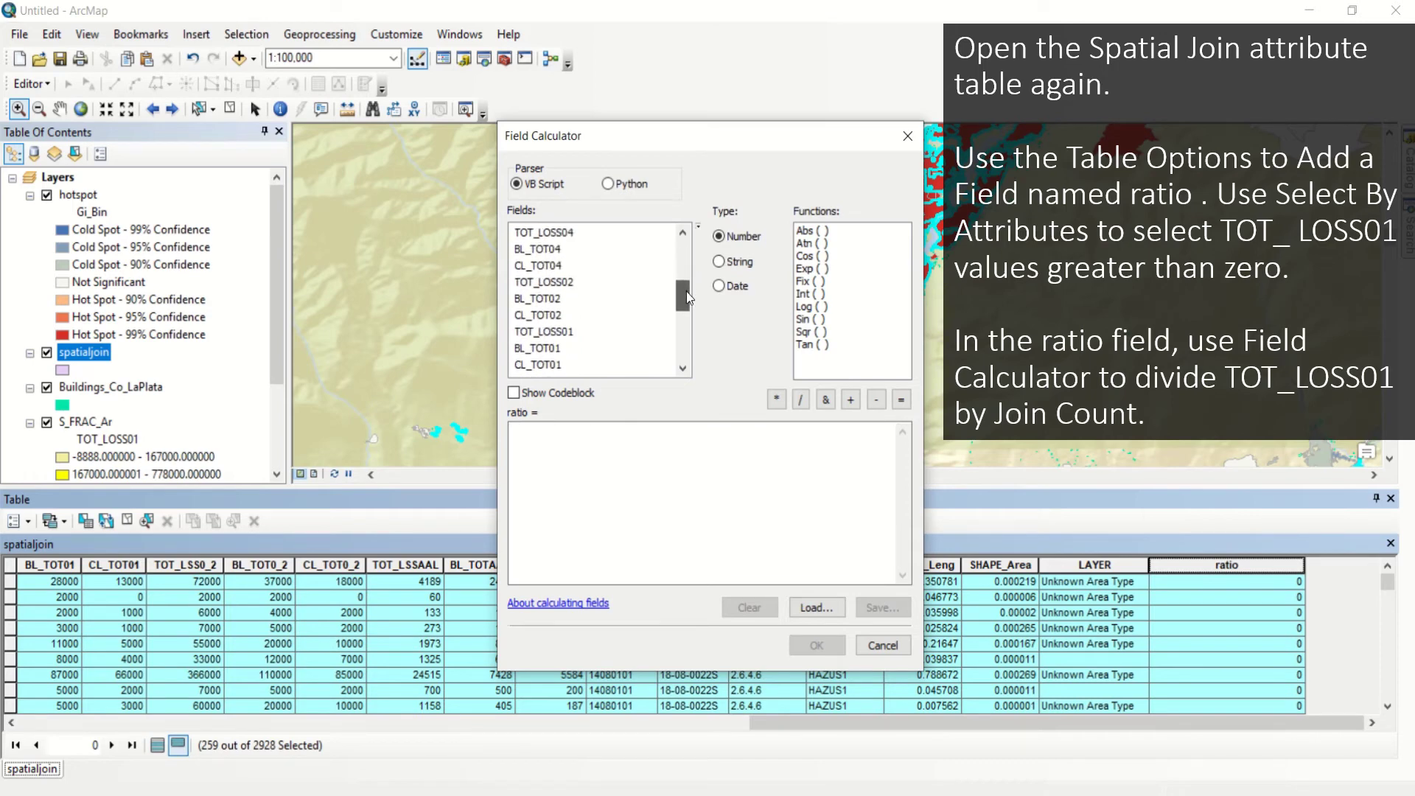
{"action": "double_click", "coordinate": [545, 331]}
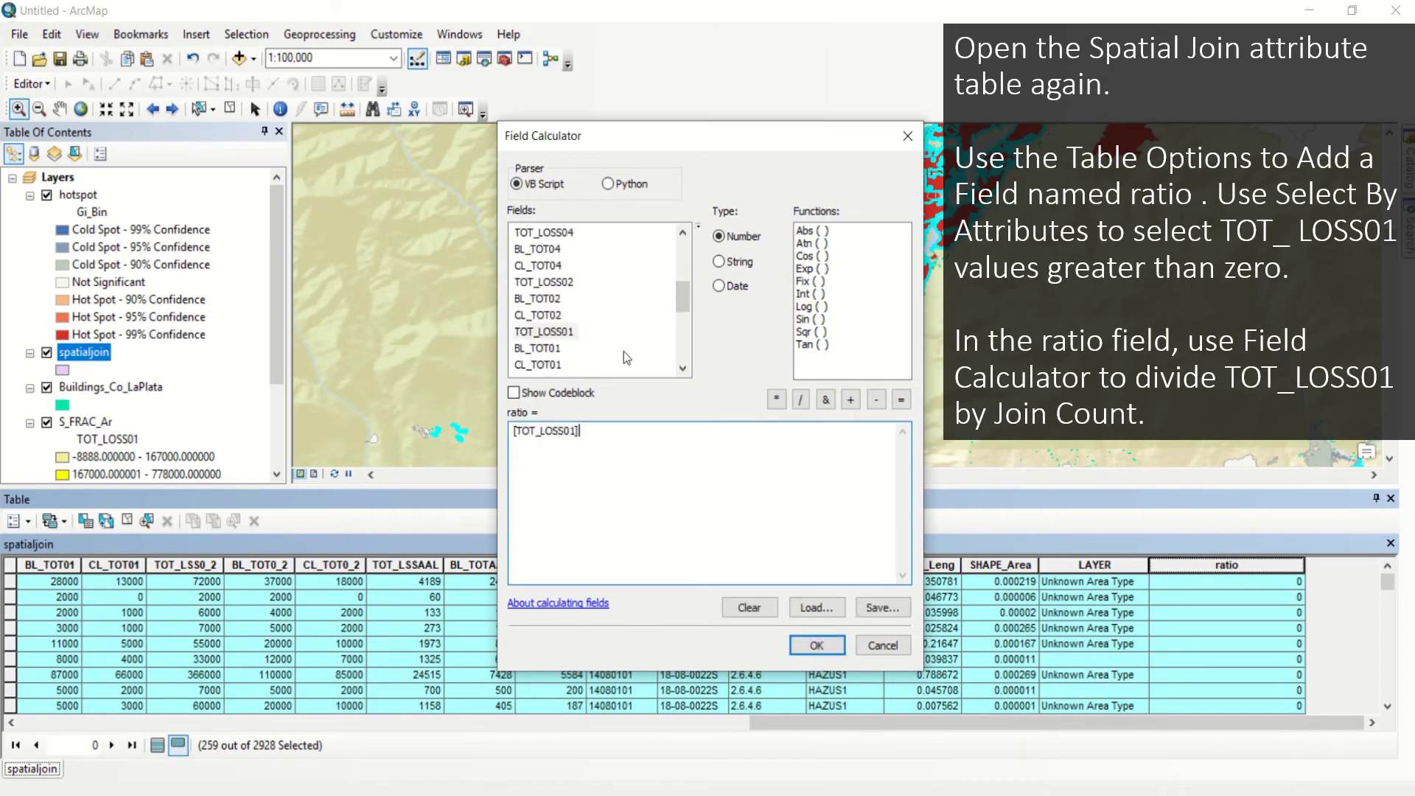
{"action": "left_click", "coordinate": [801, 400]}
{"action": "left_click_drag", "start_coordinate": [684, 298], "coordinate": [682, 249]}
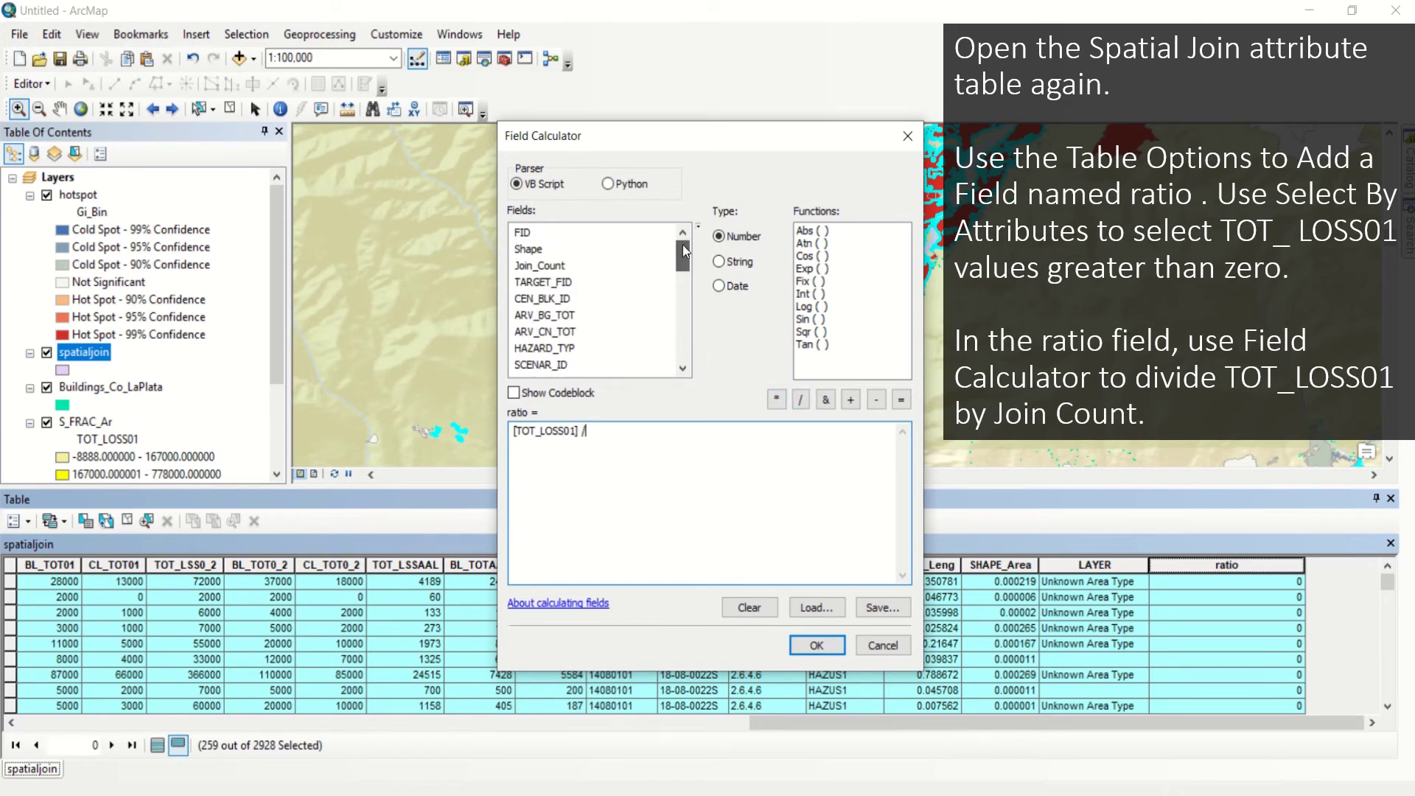
{"action": "double_click", "coordinate": [541, 265]}
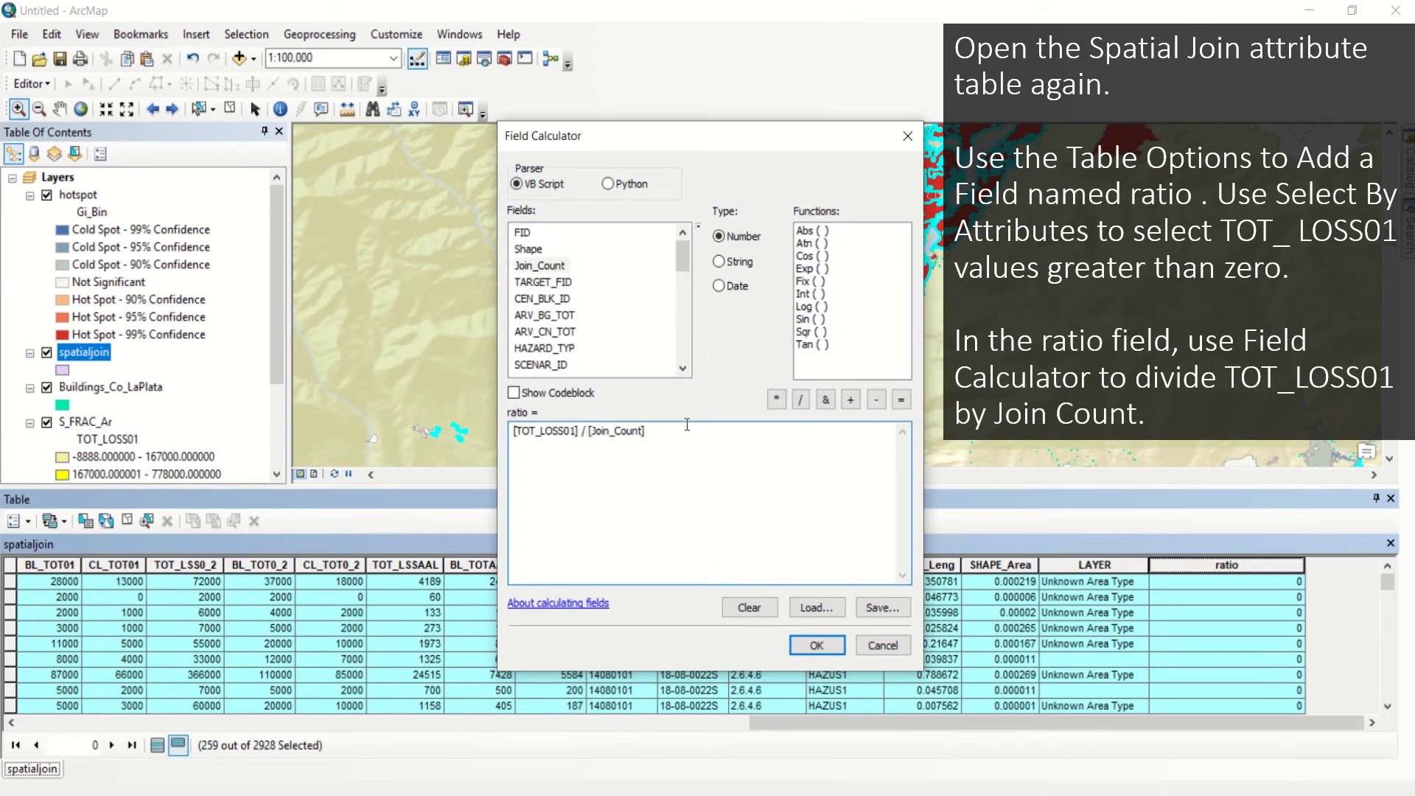
{"action": "left_click", "coordinate": [817, 646]}
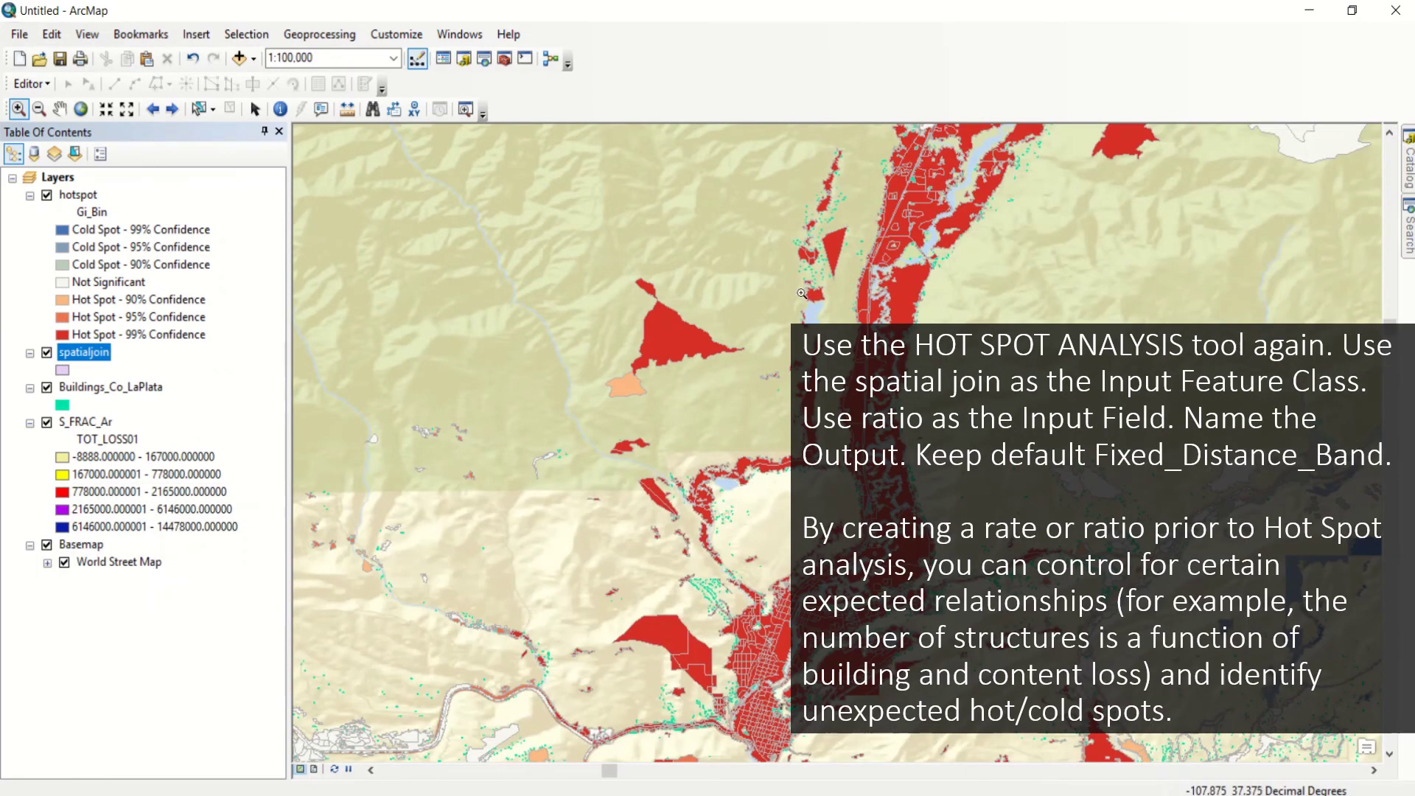
Run Hot Spot Analysis on spatialjoin's ratio field, saving output to hotspot_ratio.shp.
{"action": "mouse_move", "coordinate": [1409, 240]}
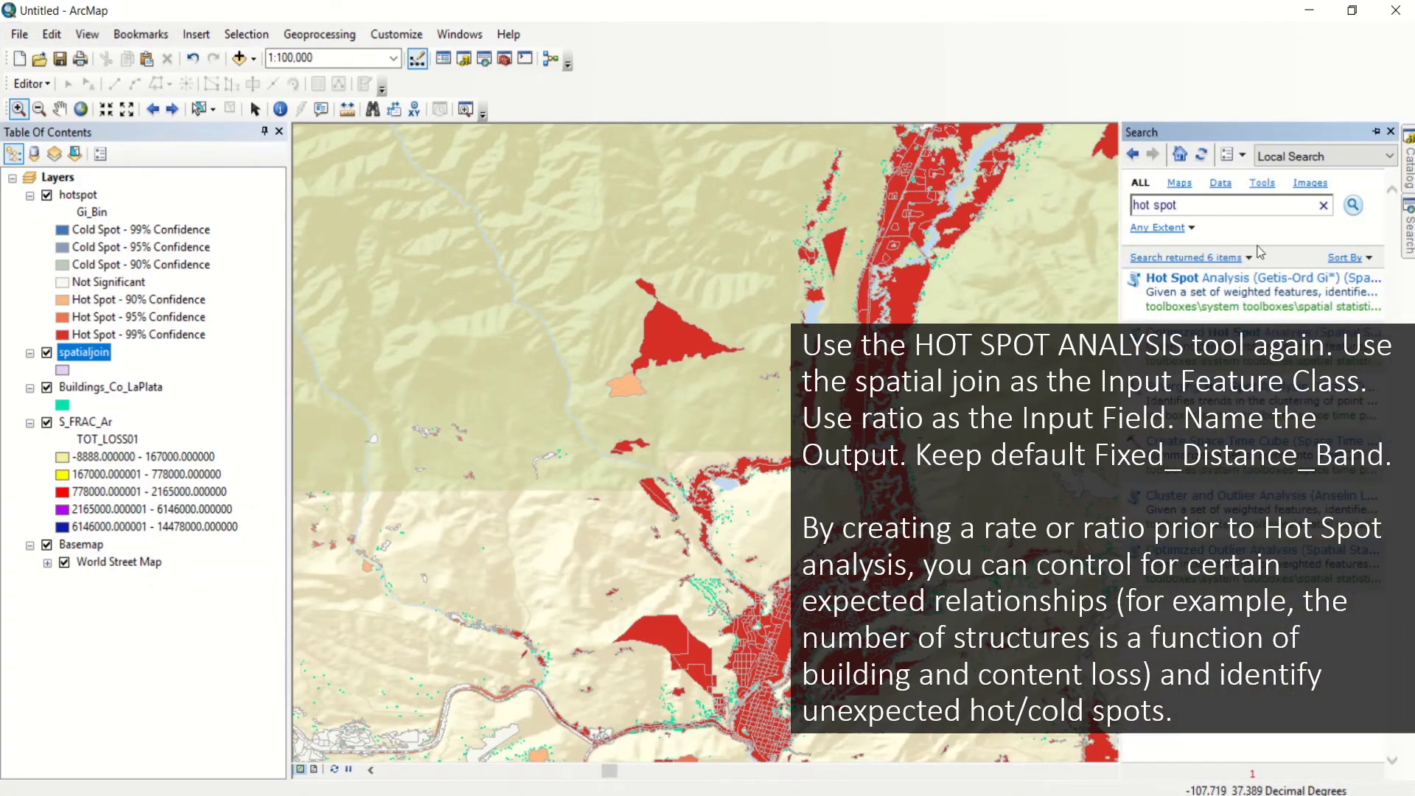
{"action": "left_click", "coordinate": [1214, 278]}
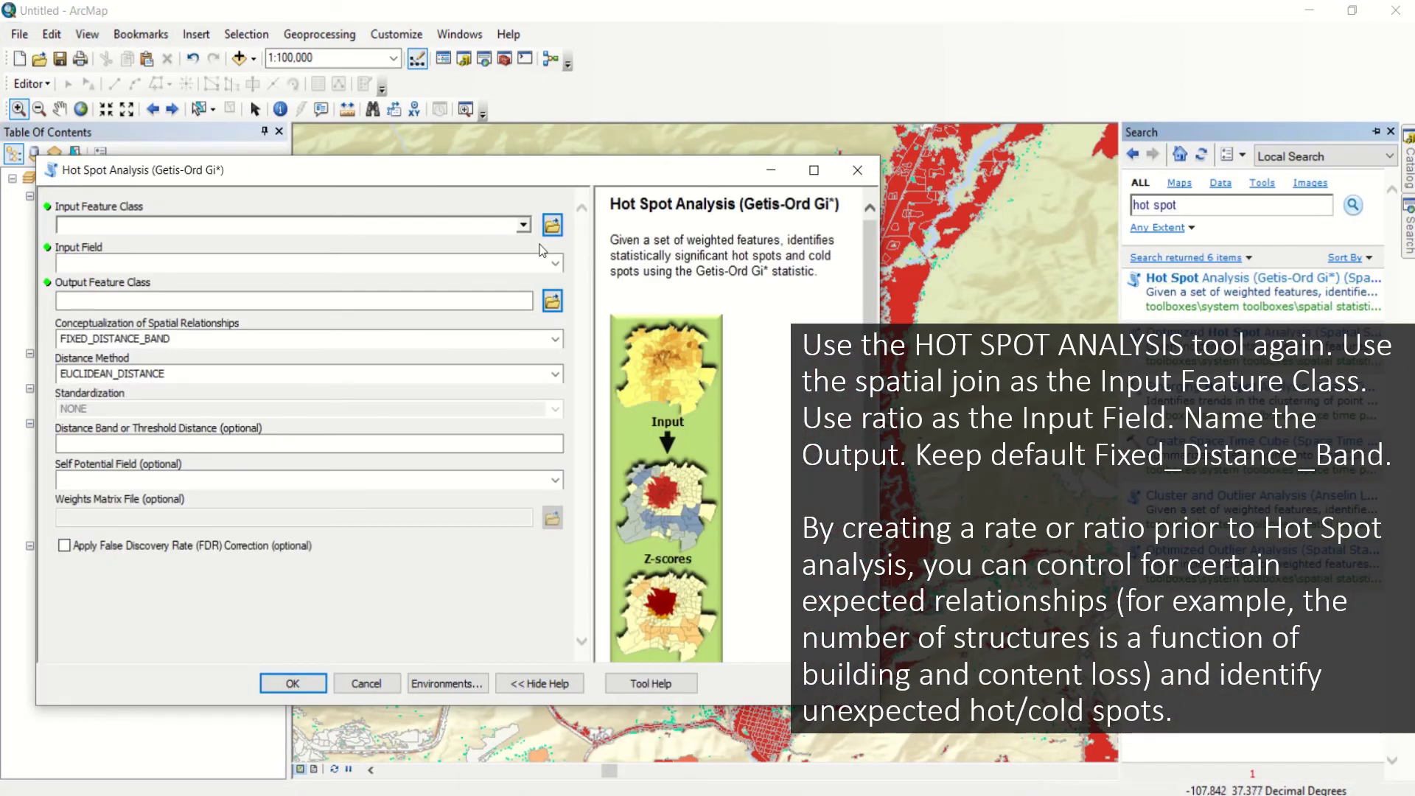
{"action": "left_click", "coordinate": [523, 227]}
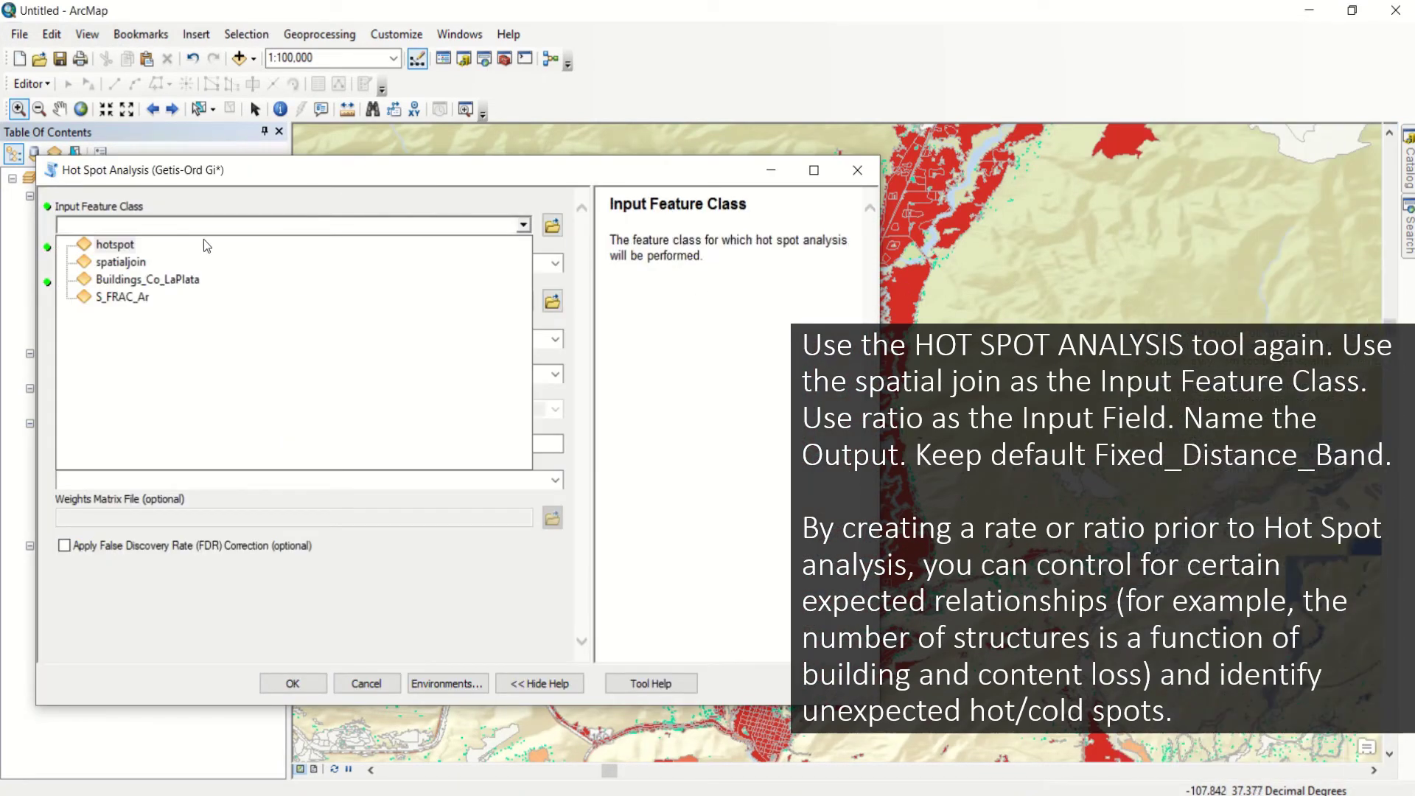
{"action": "left_click", "coordinate": [120, 263]}
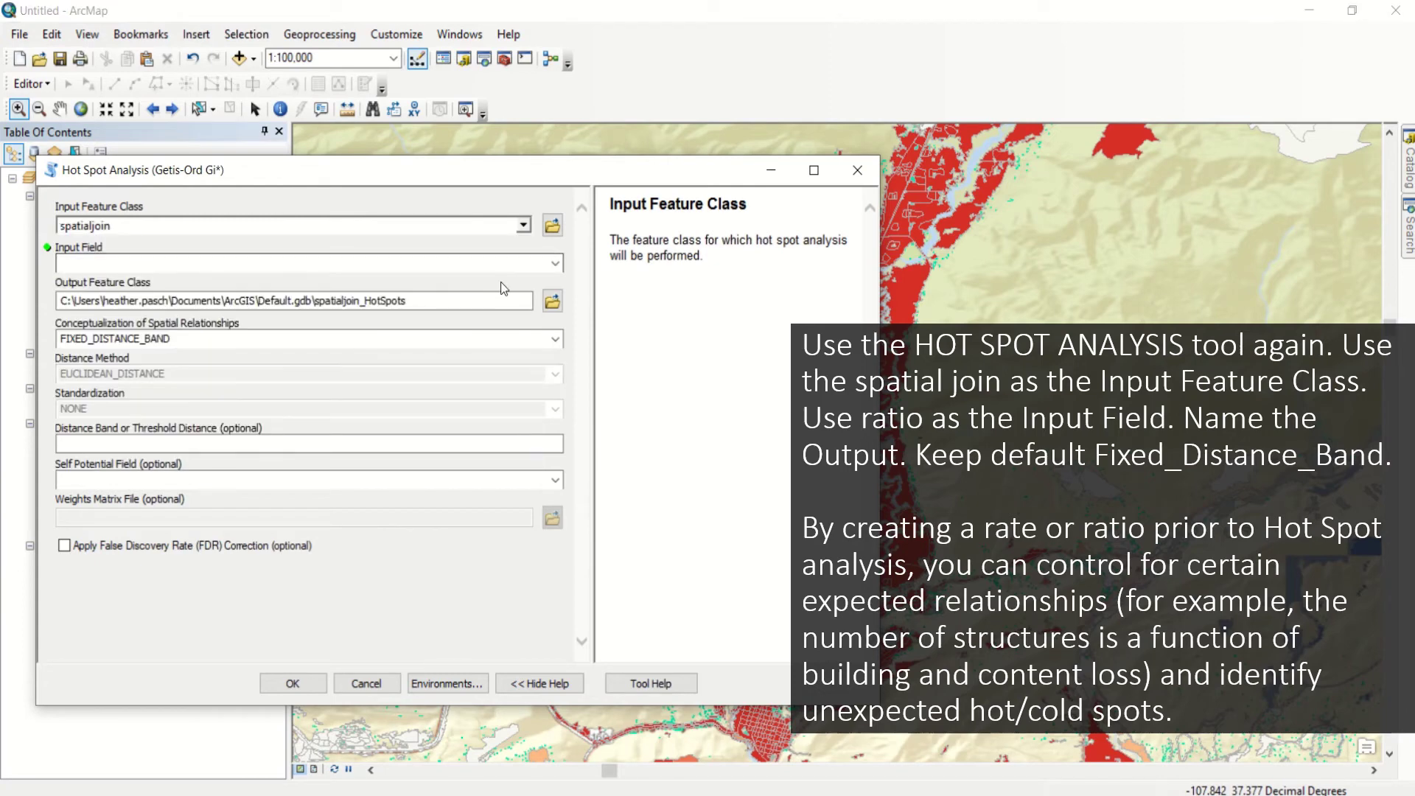
{"action": "left_click", "coordinate": [556, 264]}
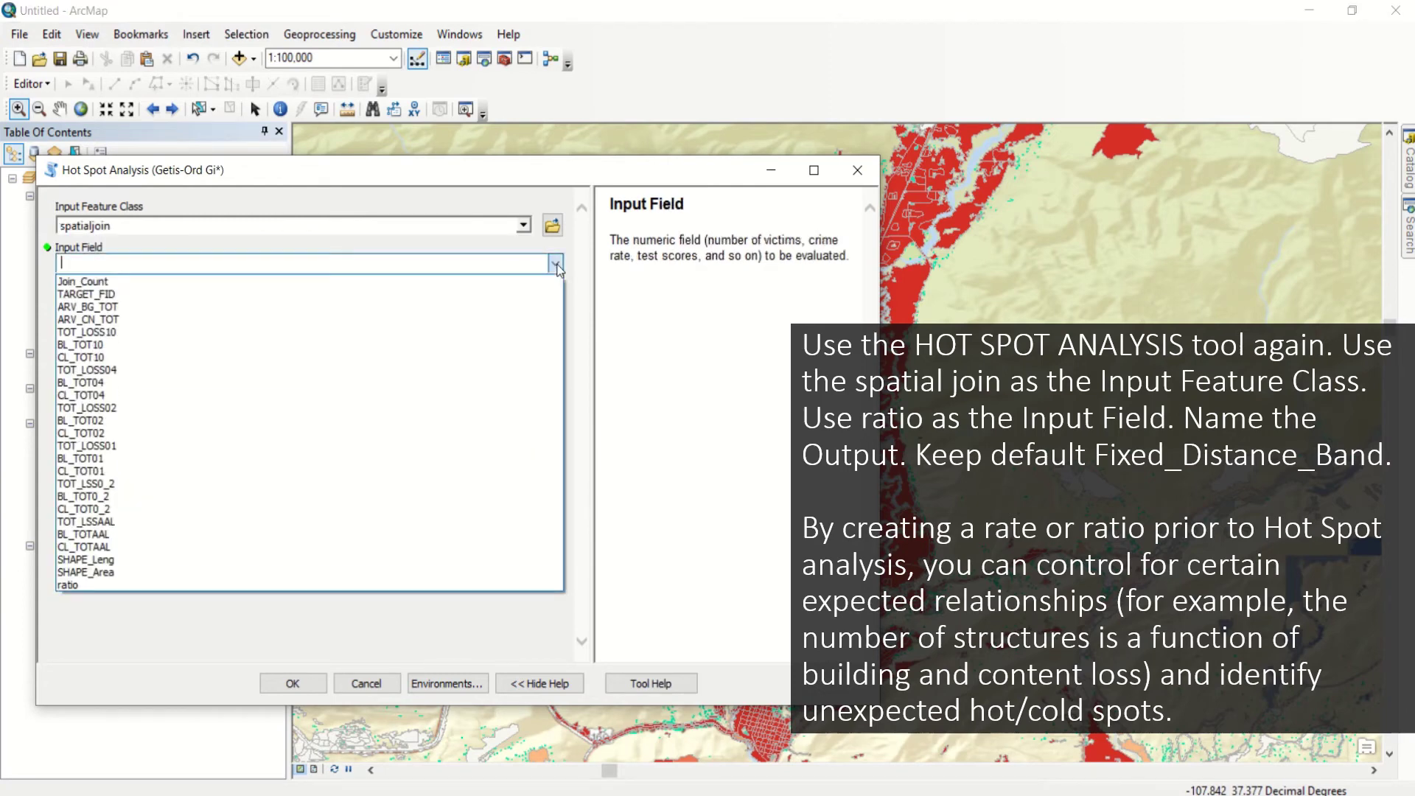
{"action": "left_click", "coordinate": [196, 582]}
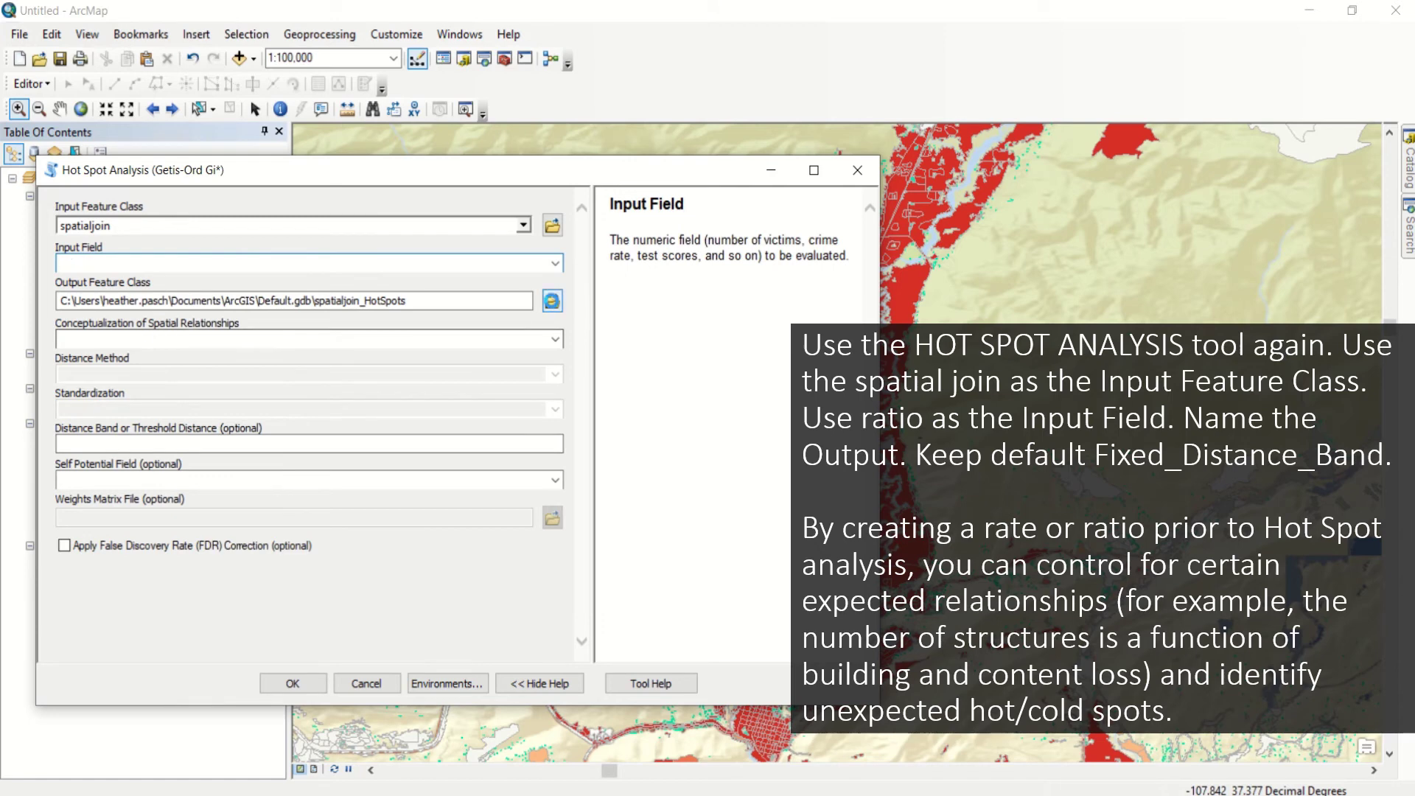
{"action": "left_click", "coordinate": [552, 301]}
{"action": "type", "text": "hotspo"}
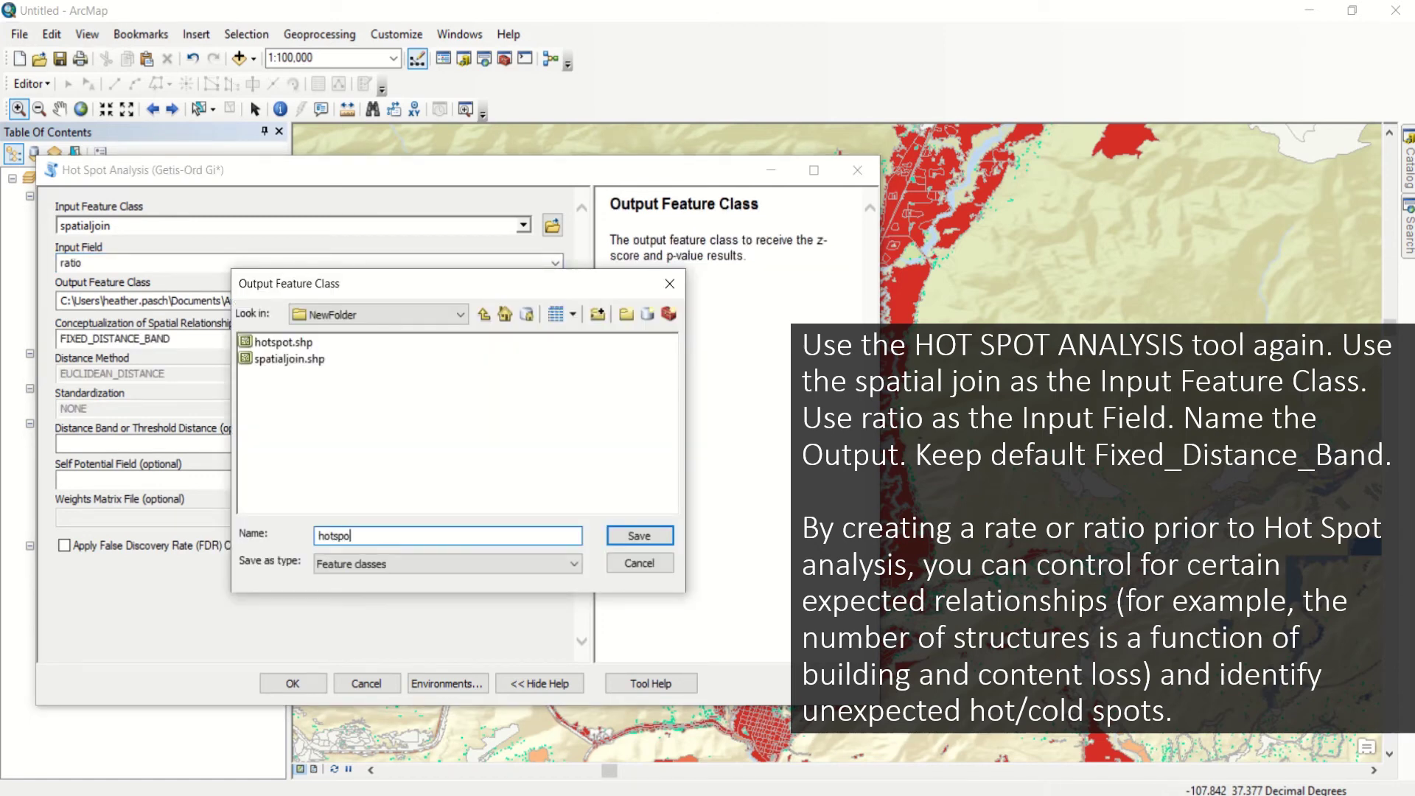
{"action": "type", "text": "t_ratio"}
{"action": "left_click", "coordinate": [647, 539]}
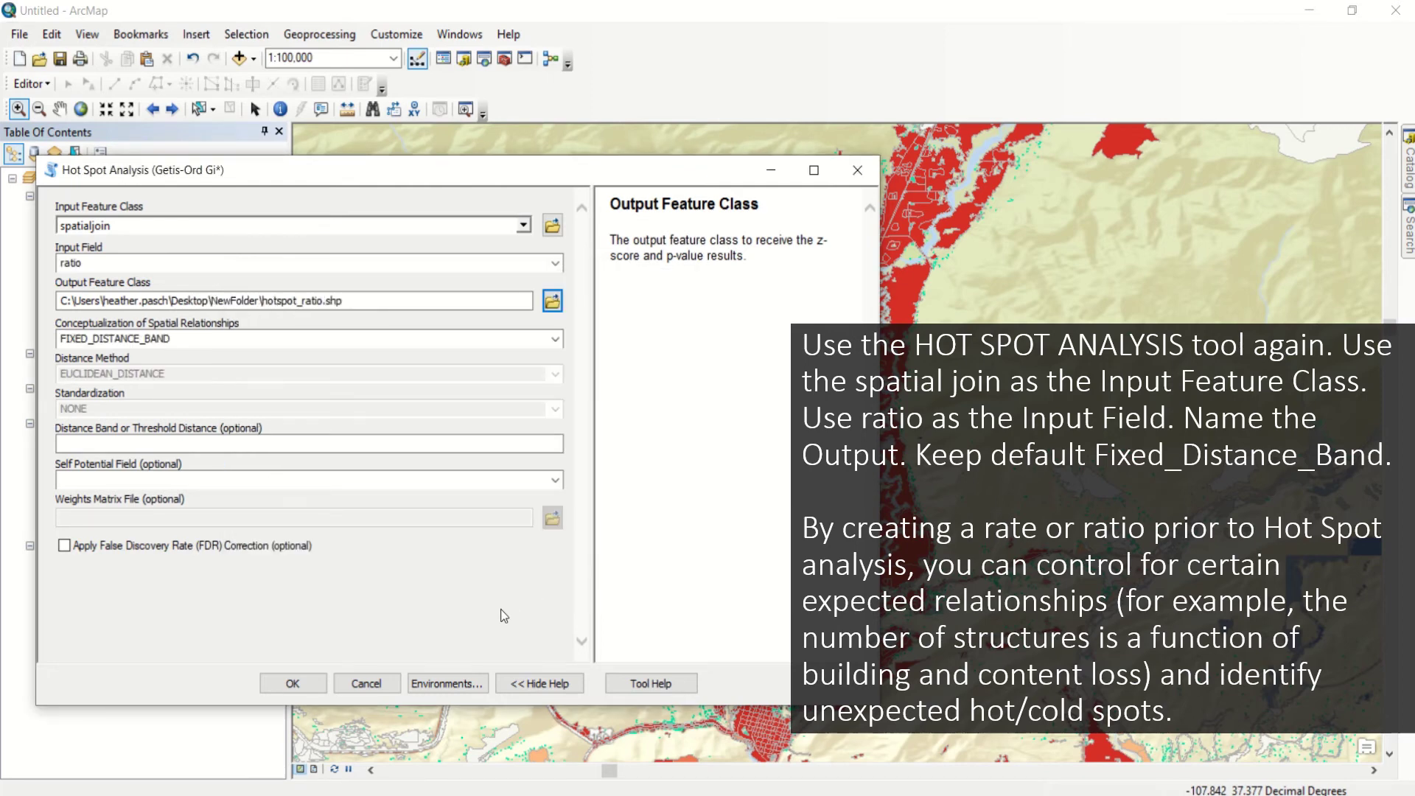
{"action": "left_click", "coordinate": [298, 682]}
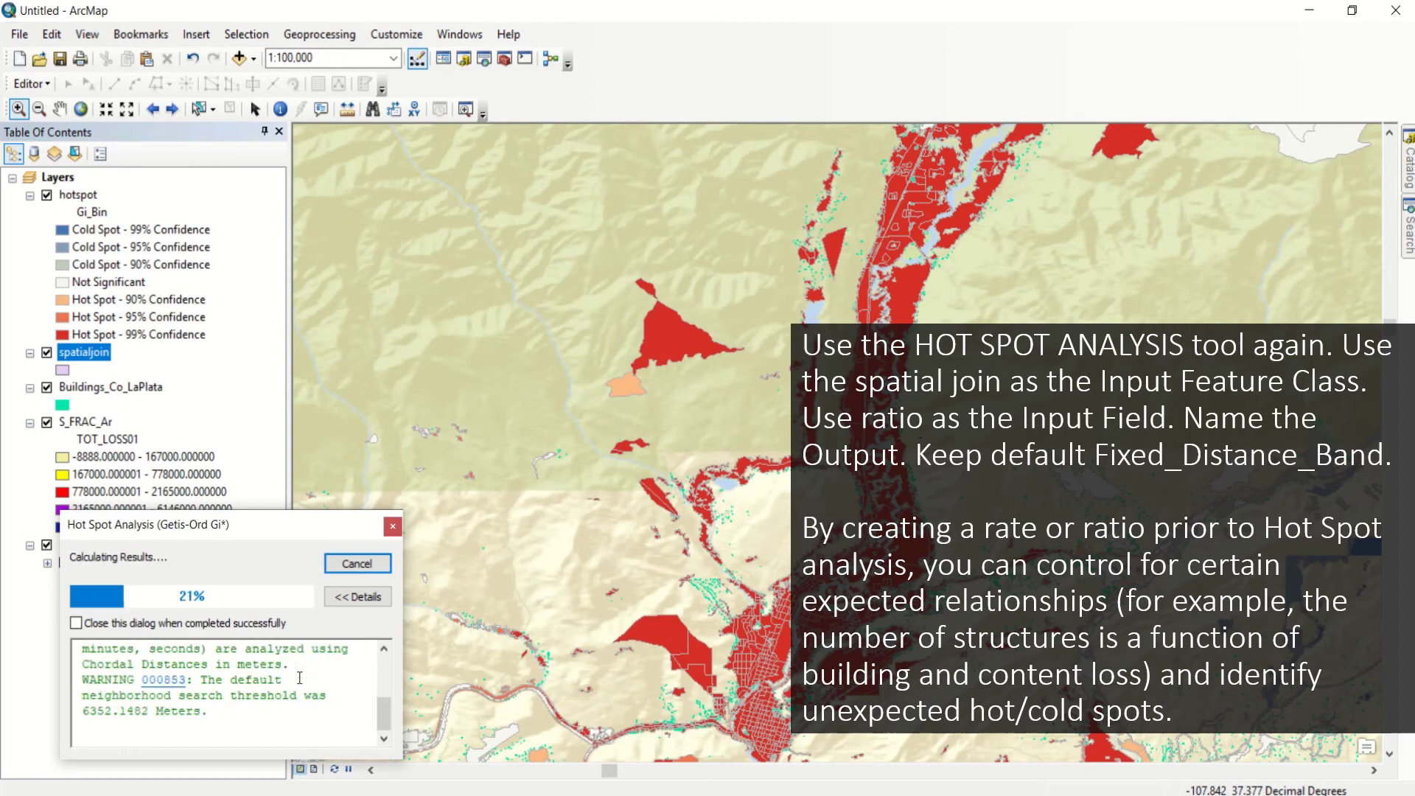